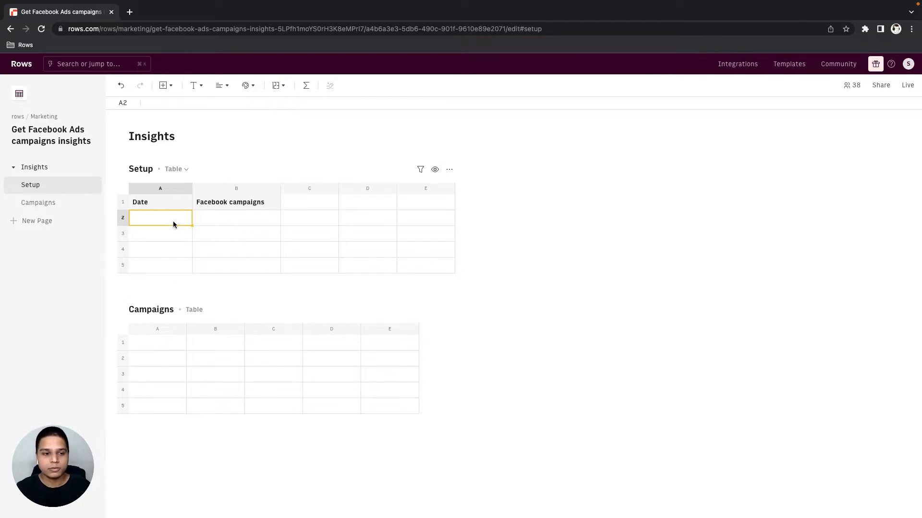
# Insert a date picker in cell A2 of the Setup table and set its date to 2022-04-28
pyautogui.click(166, 85)
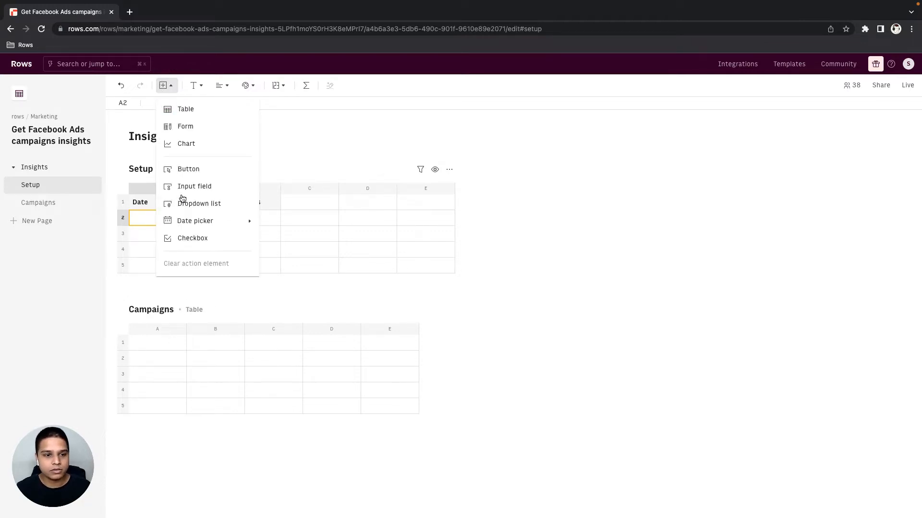
pyautogui.moveTo(206, 220)
pyautogui.click(274, 223)
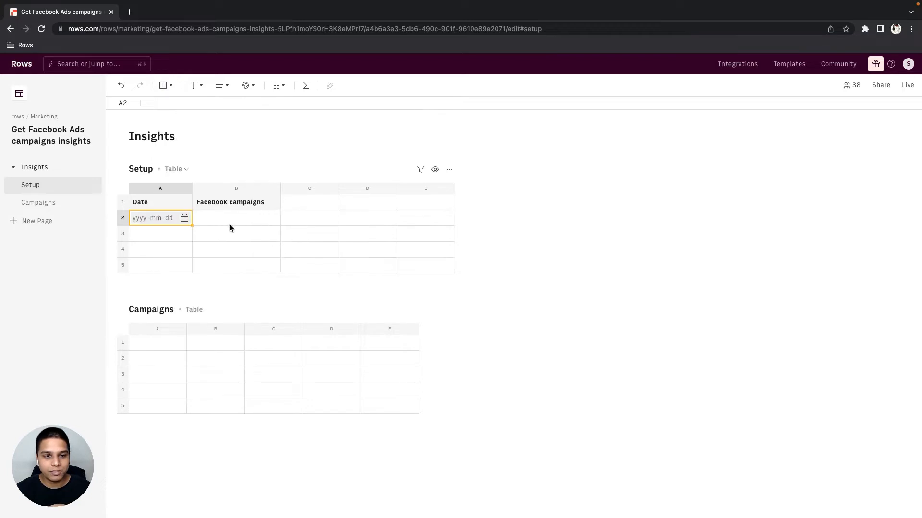
pyautogui.click(186, 221)
pyautogui.click(198, 244)
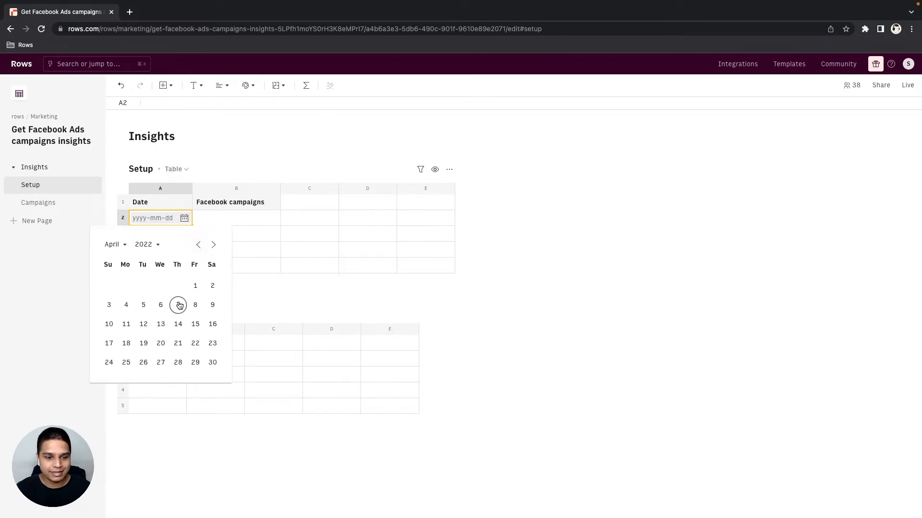
pyautogui.click(178, 362)
# Open the GET_CAMPAIGN_INSIGHTS_FACEBOOK_ADS function settings for Setup cell B2 and set the account name to rows.com
pyautogui.click(224, 223)
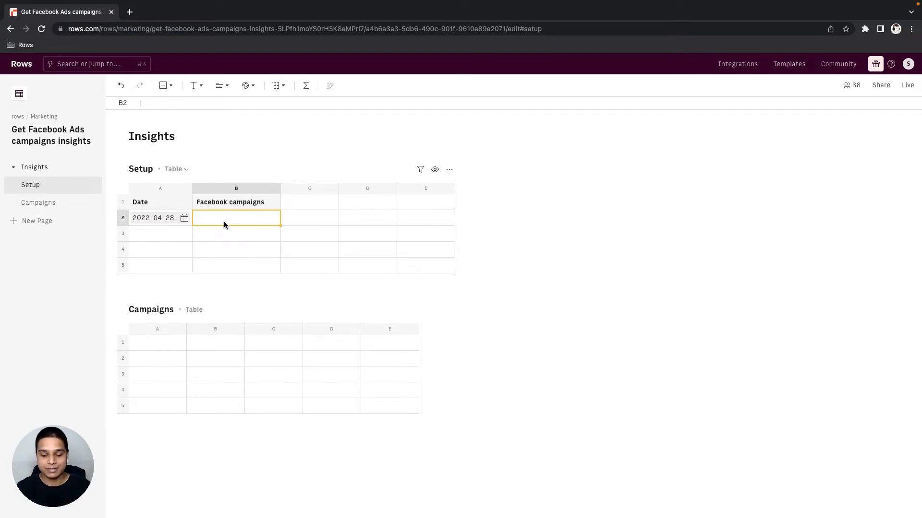
pyautogui.write('=campa')
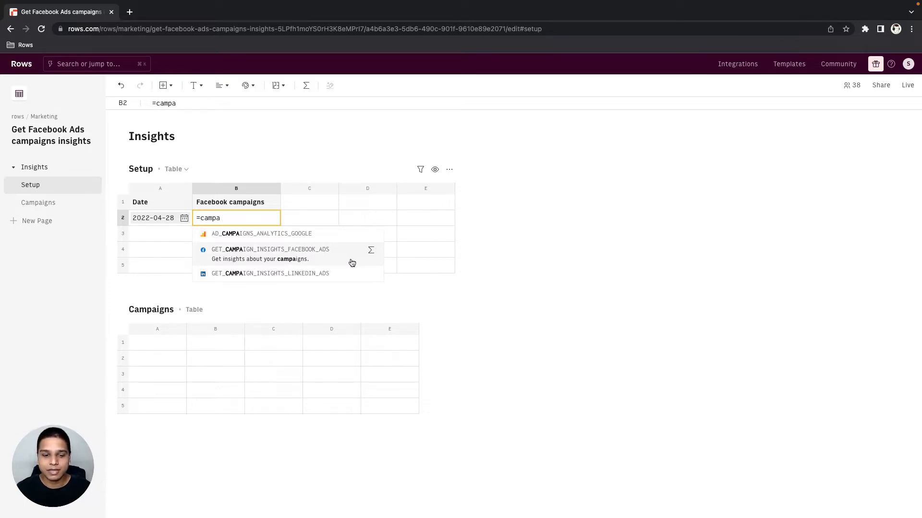
pyautogui.click(369, 252)
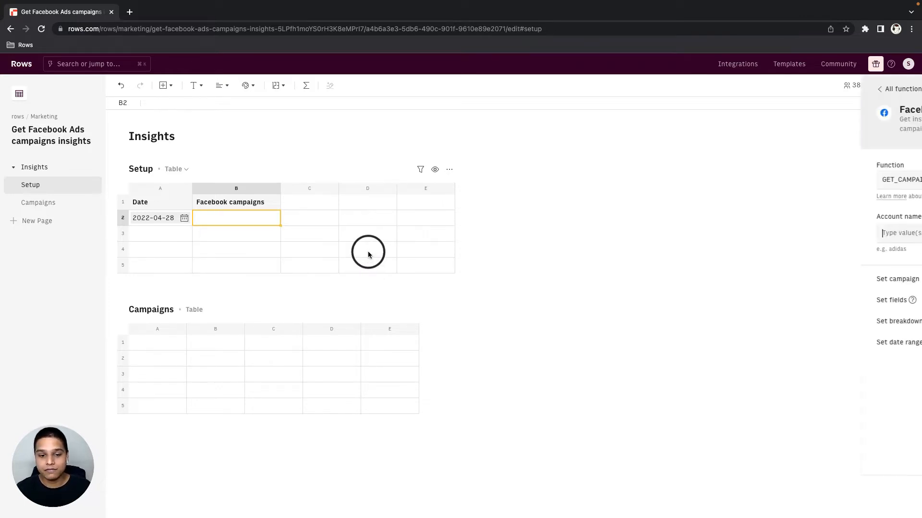
pyautogui.click(816, 232)
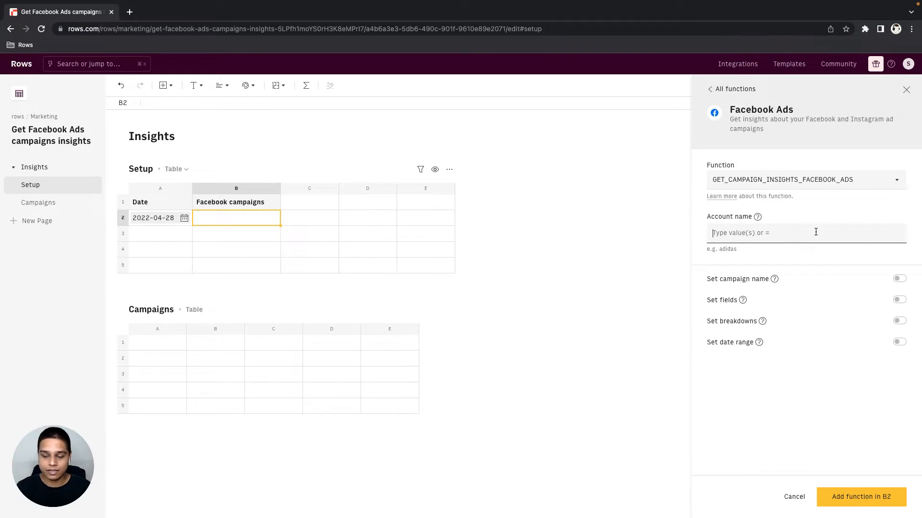
pyautogui.write('row.')
pyautogui.write('.com')
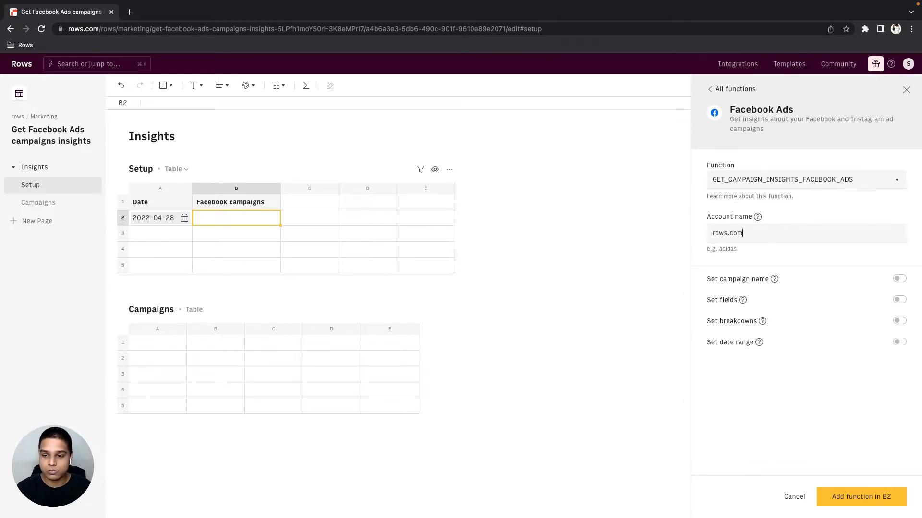
# Enable the function's date range, reference it to cell A2, and add the function to B2
pyautogui.click(899, 342)
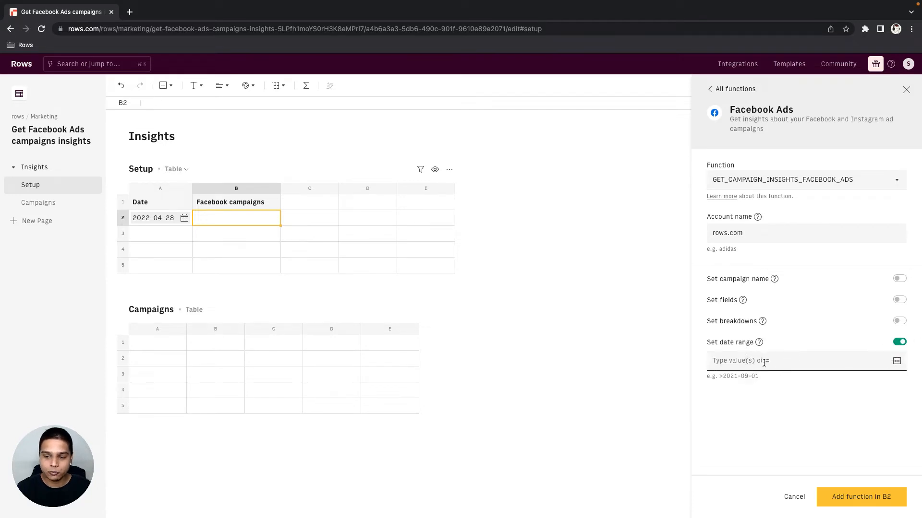
pyautogui.write('=')
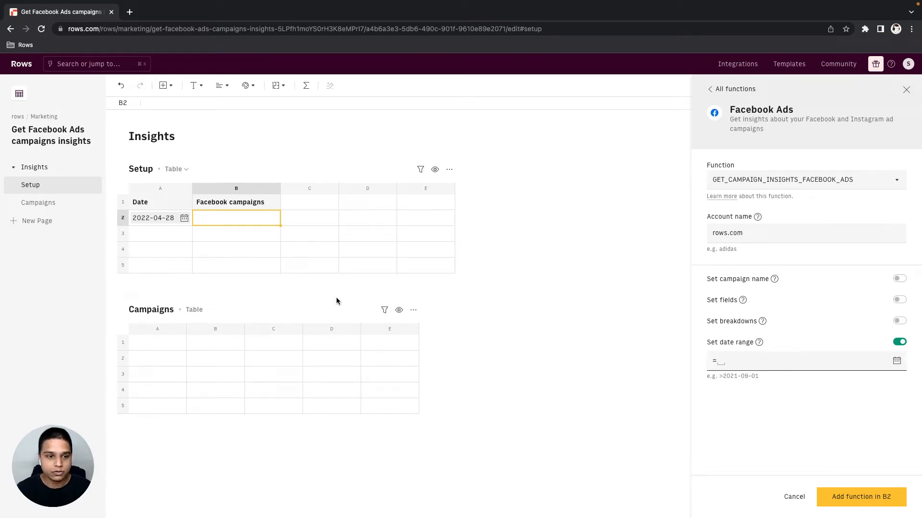
pyautogui.click(168, 219)
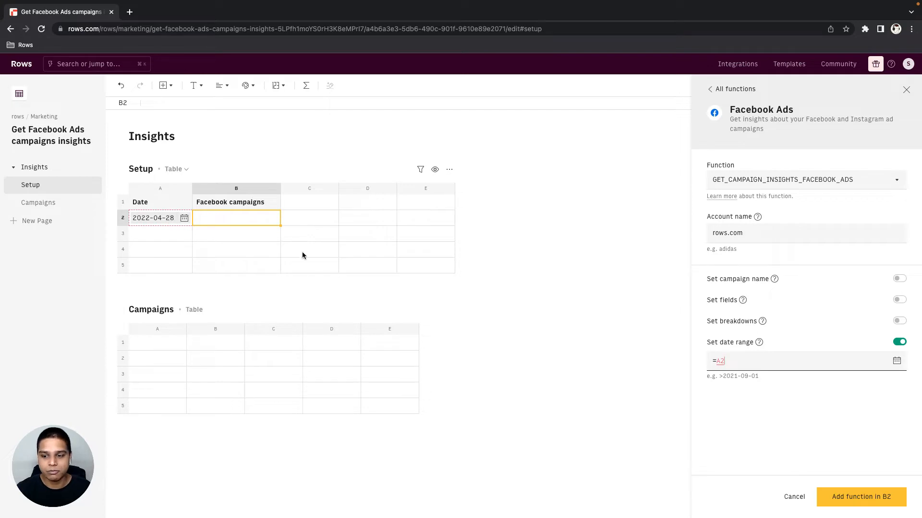
pyautogui.click(844, 500)
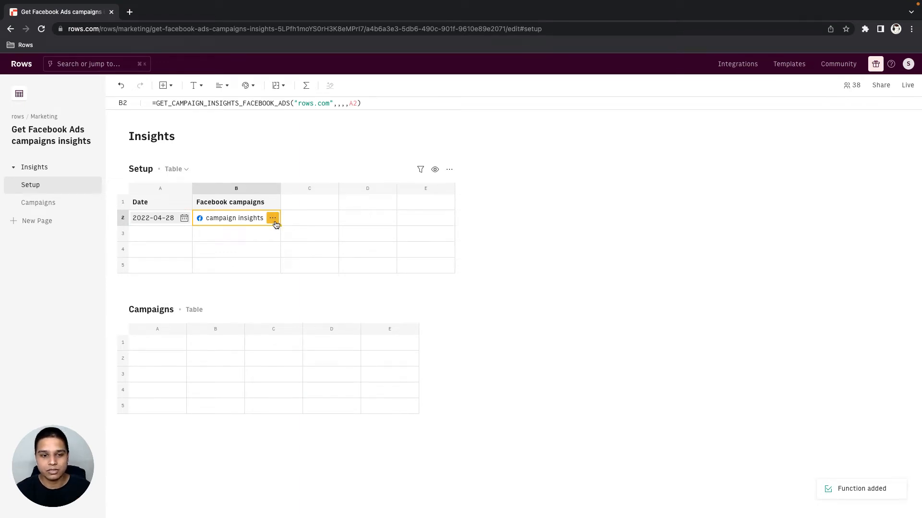
# Start creating a data table from the campaign insights result in B2 with all available table headers selected
pyautogui.click(273, 218)
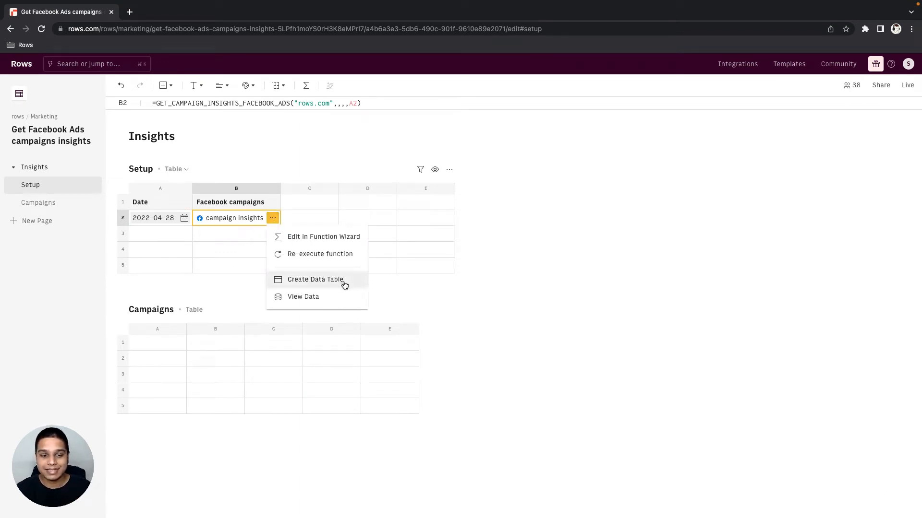
pyautogui.click(344, 280)
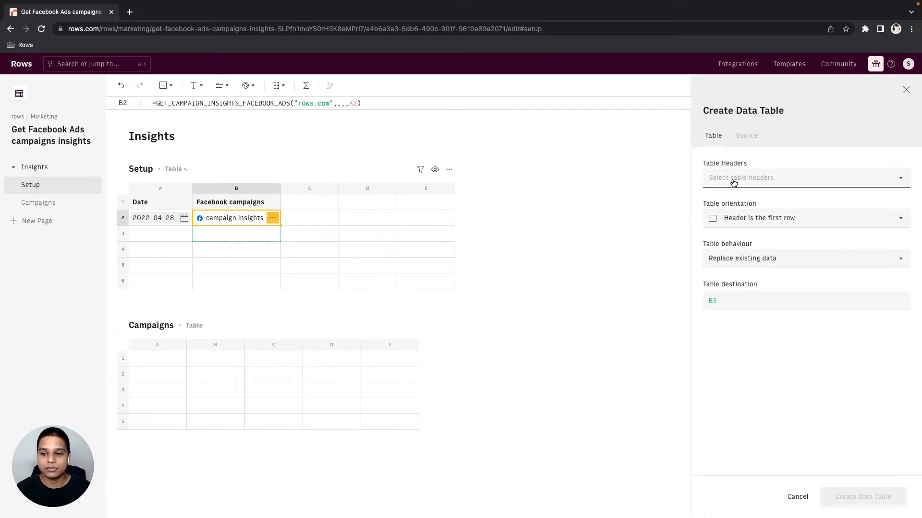
pyautogui.click(733, 180)
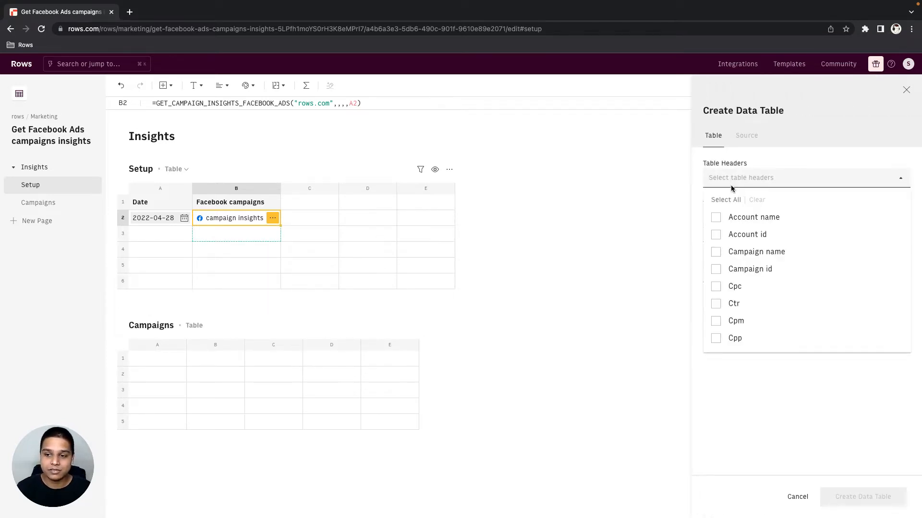
pyautogui.click(725, 200)
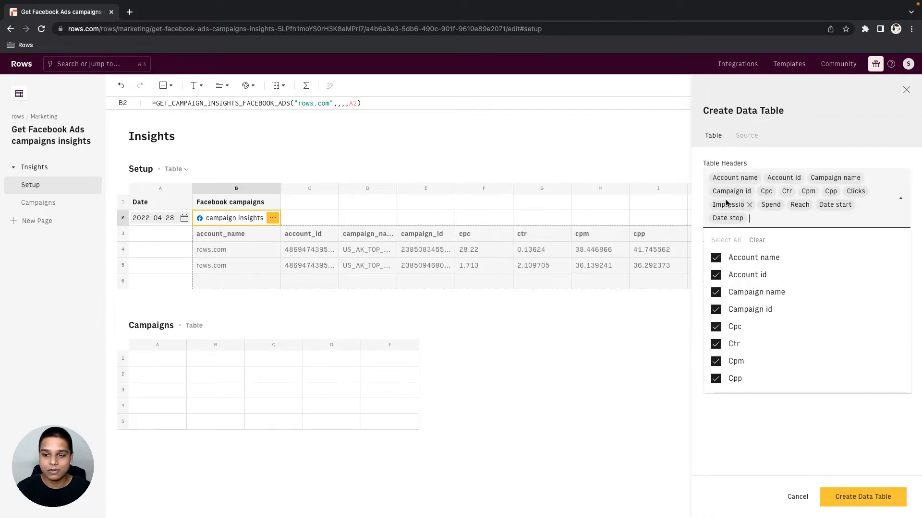
# Exclude Account name, Account id, Campaign id and Date stop from the data table's headers
pyautogui.click(773, 280)
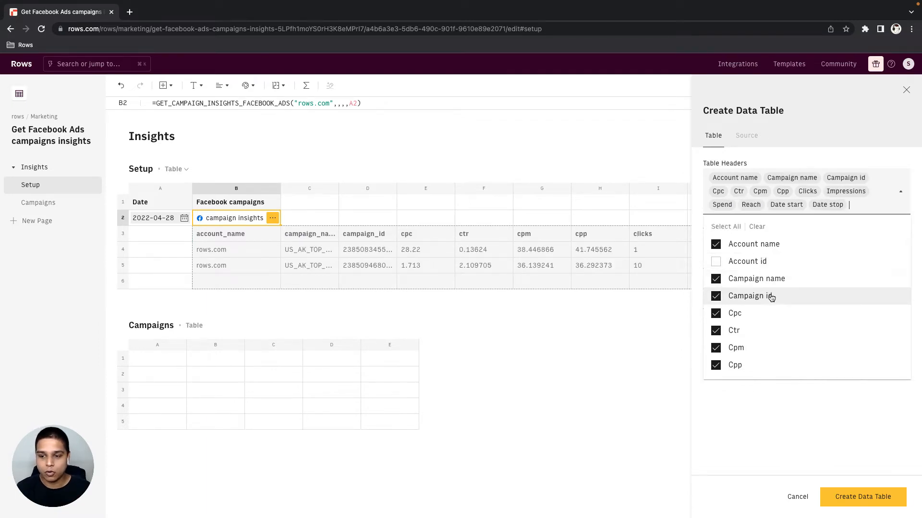
pyautogui.click(768, 294)
pyautogui.click(763, 249)
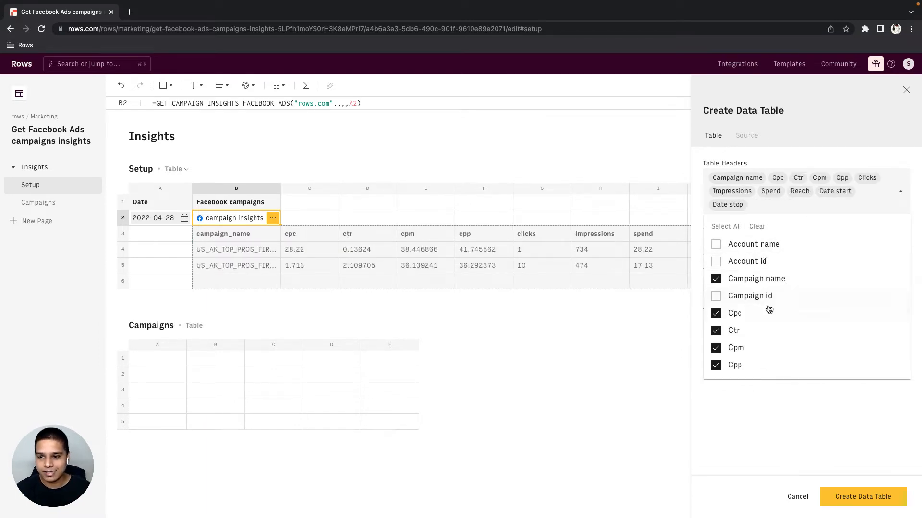
pyautogui.scroll(-5, 768, 308)
pyautogui.scroll(-1, 768, 308)
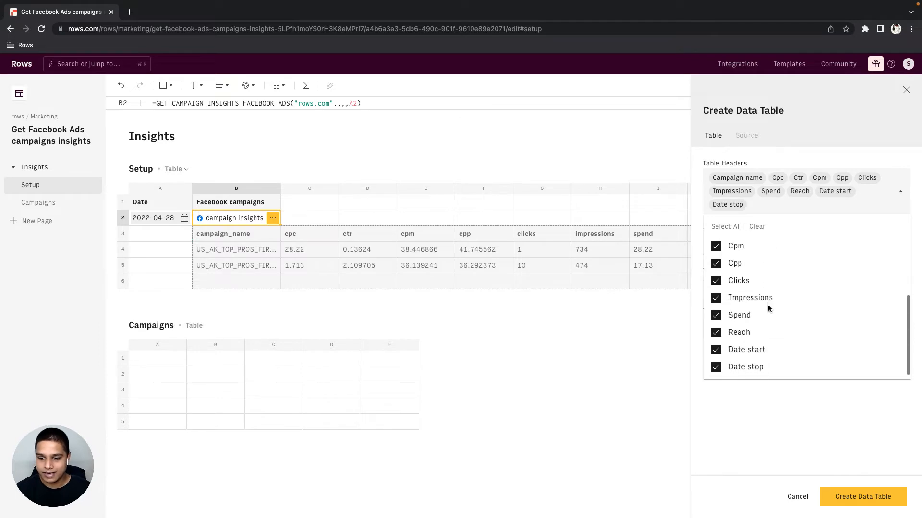
pyautogui.click(764, 370)
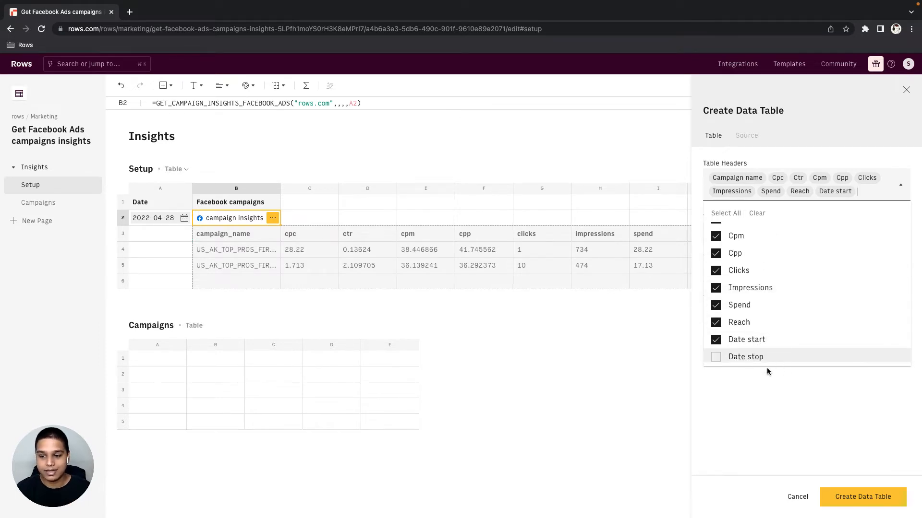
# Set the table behaviour to Update matching data and add new, with Campaign name and Date start as unique keys
pyautogui.click(764, 272)
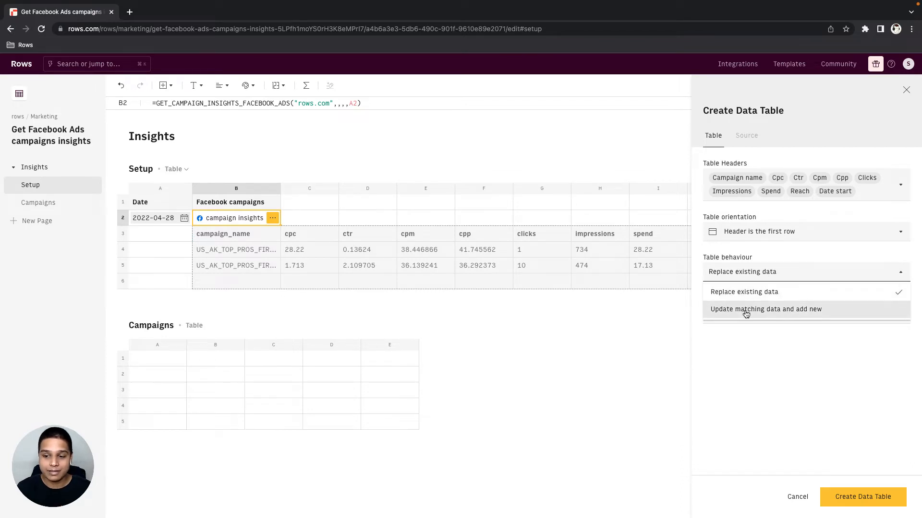
pyautogui.click(745, 310)
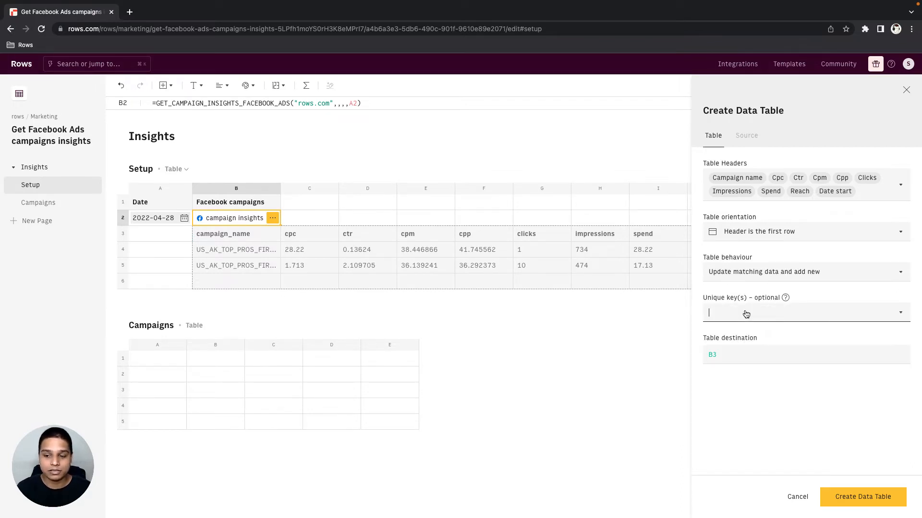
pyautogui.click(746, 314)
pyautogui.click(746, 314)
pyautogui.click(787, 312)
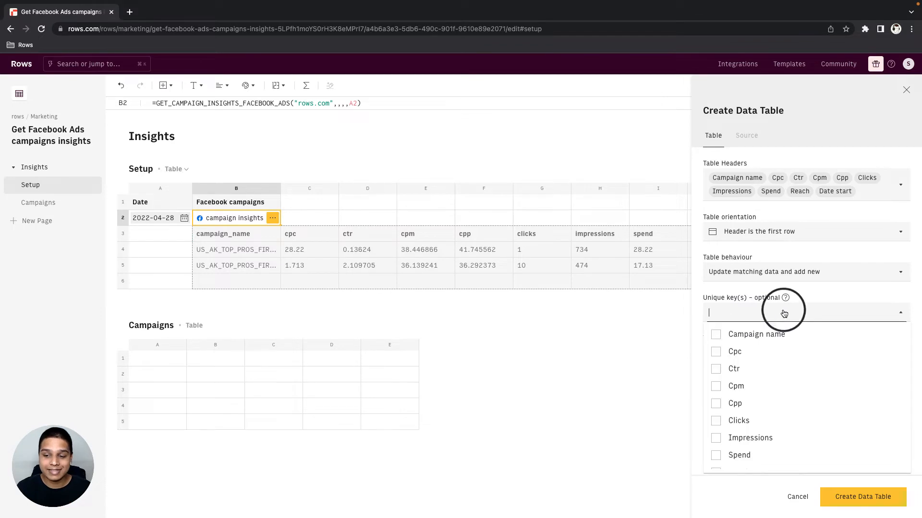
pyautogui.click(755, 334)
pyautogui.scroll(-2, 771, 372)
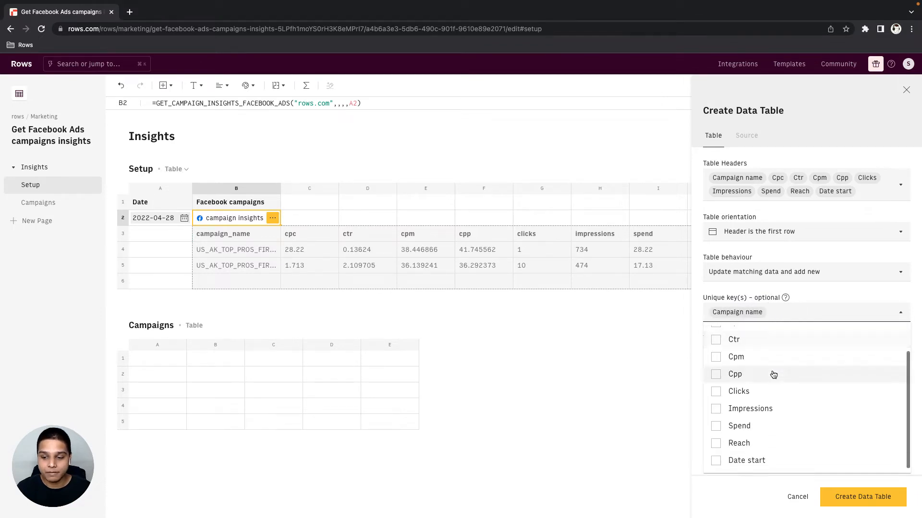
pyautogui.click(754, 462)
pyautogui.click(745, 483)
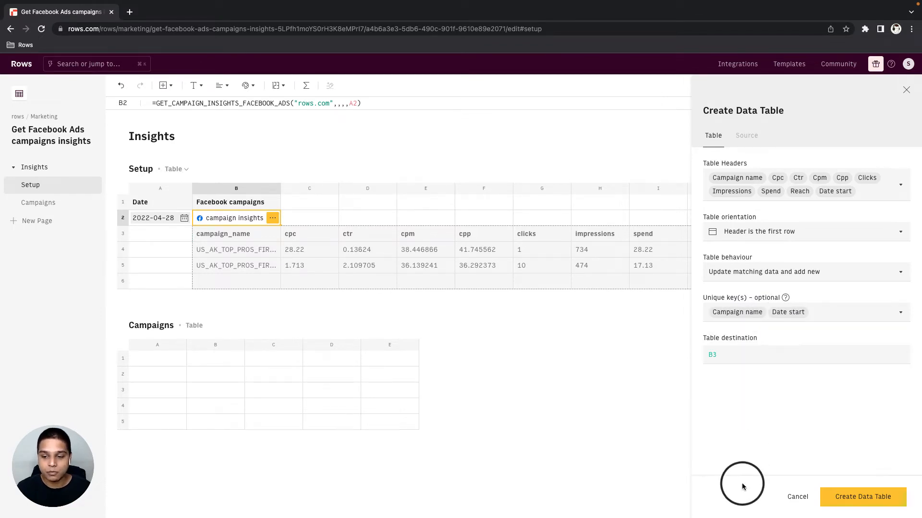
# Set the table destination to cell A1 of the Campaigns table and create the data table
pyautogui.click(729, 357)
pyautogui.press('BackSpace')
pyautogui.press('BackSpace')
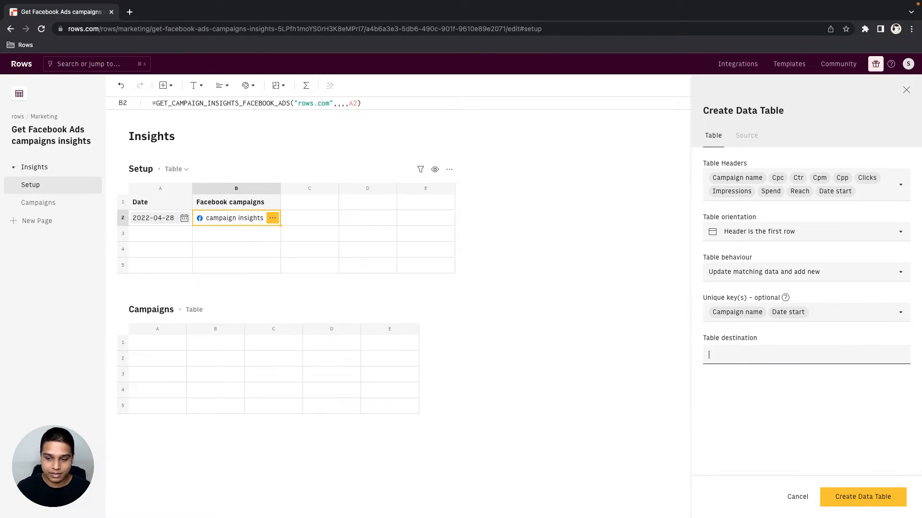
pyautogui.click(178, 341)
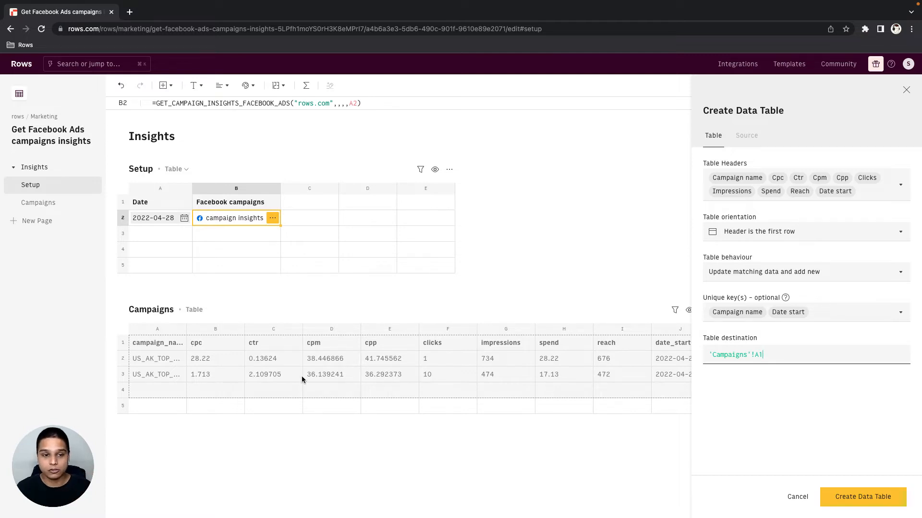
pyautogui.click(832, 499)
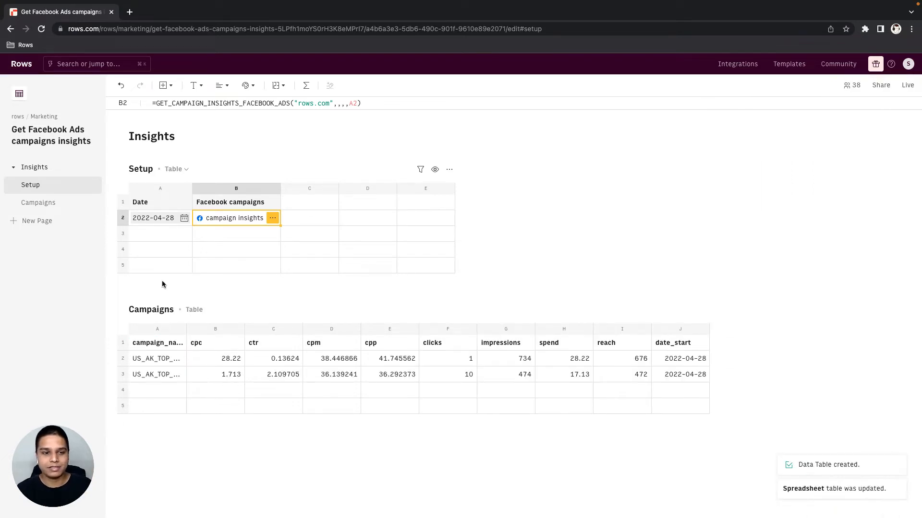
# Change the date in Setup cell A2 successively to 2022-04-27, 2022-04-26 and 2022-04-25 to add each day's campaign data
pyautogui.click(169, 220)
pyautogui.click(184, 219)
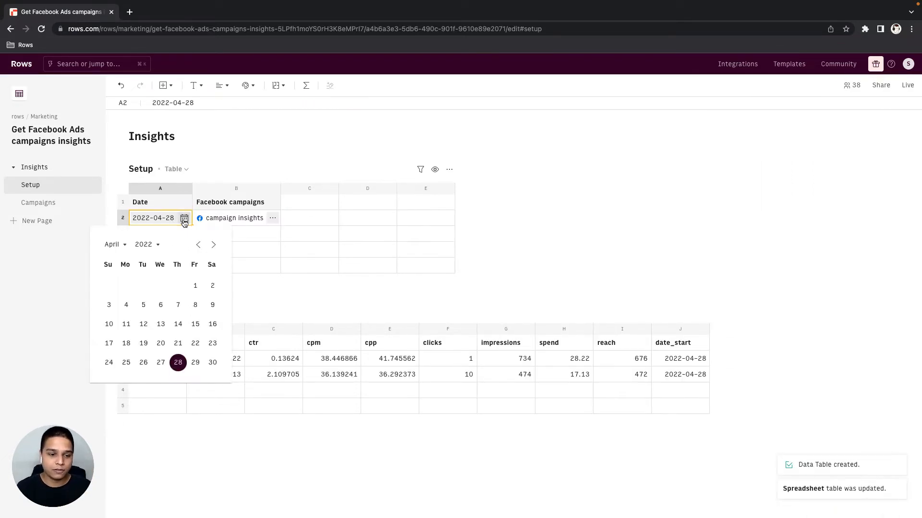
pyautogui.click(161, 363)
pyautogui.click(185, 218)
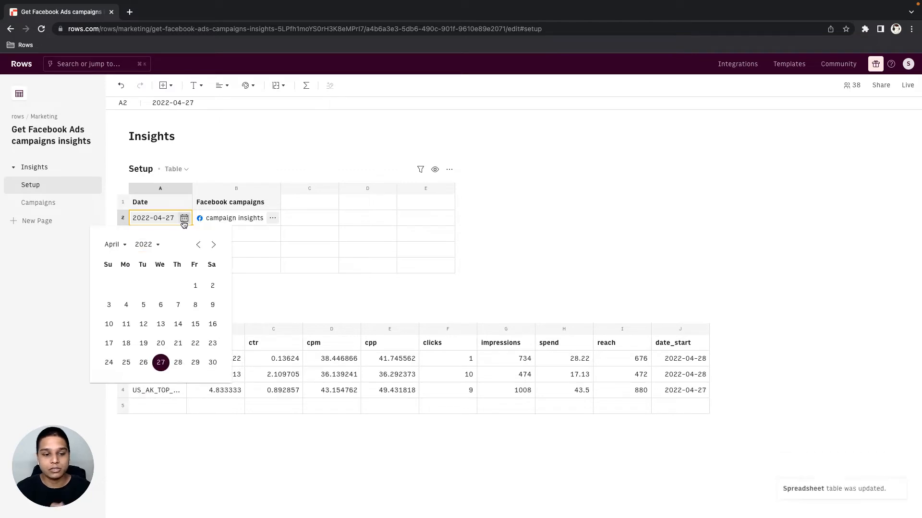
pyautogui.click(143, 362)
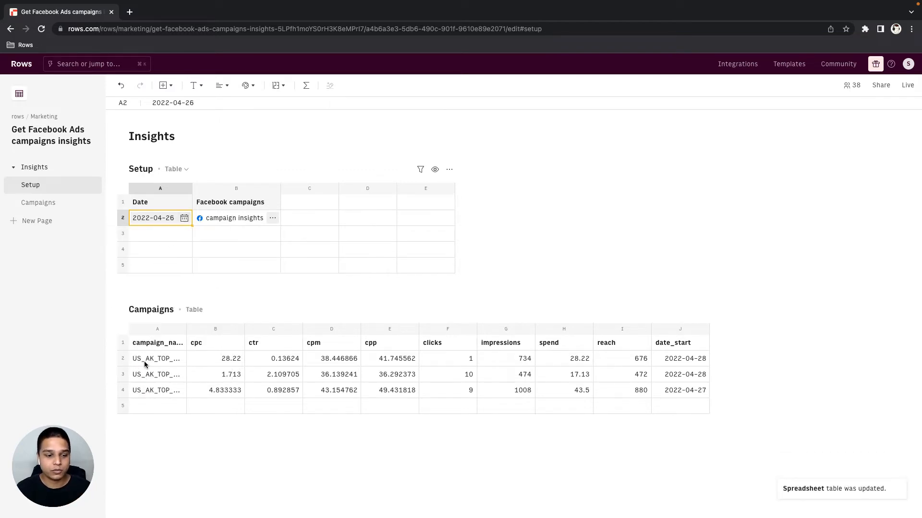
pyautogui.click(185, 218)
pyautogui.click(127, 360)
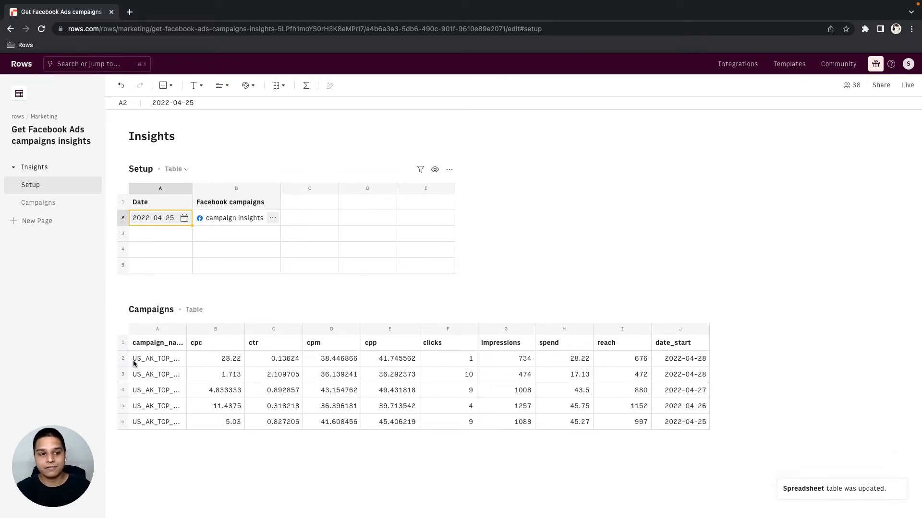
# Add a new table to the Insights page, name it Log, and select its cell A1
pyautogui.click(84, 169)
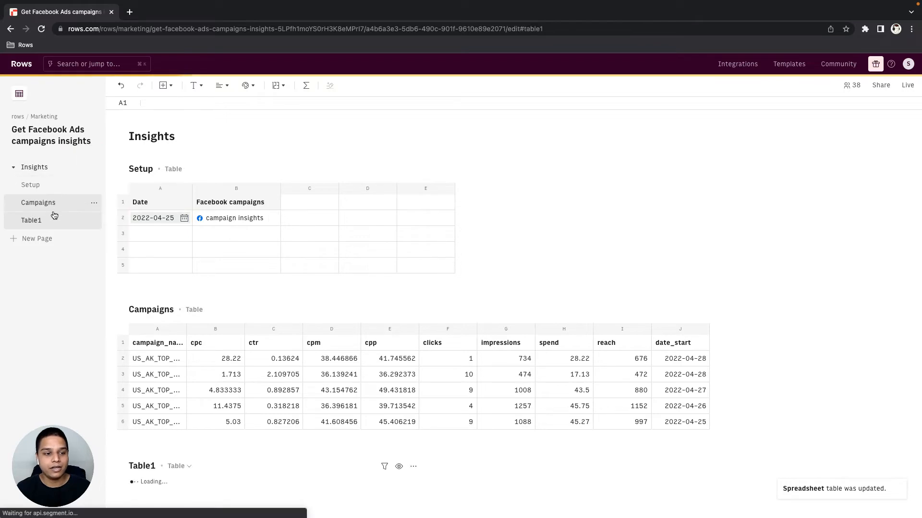
pyautogui.doubleClick(38, 220)
pyautogui.write('Log')
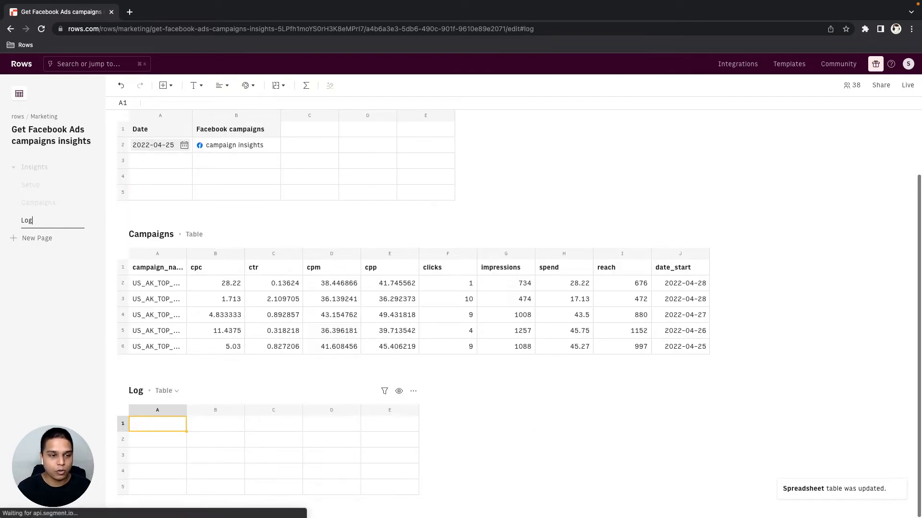
pyautogui.press('Return')
pyautogui.click(162, 429)
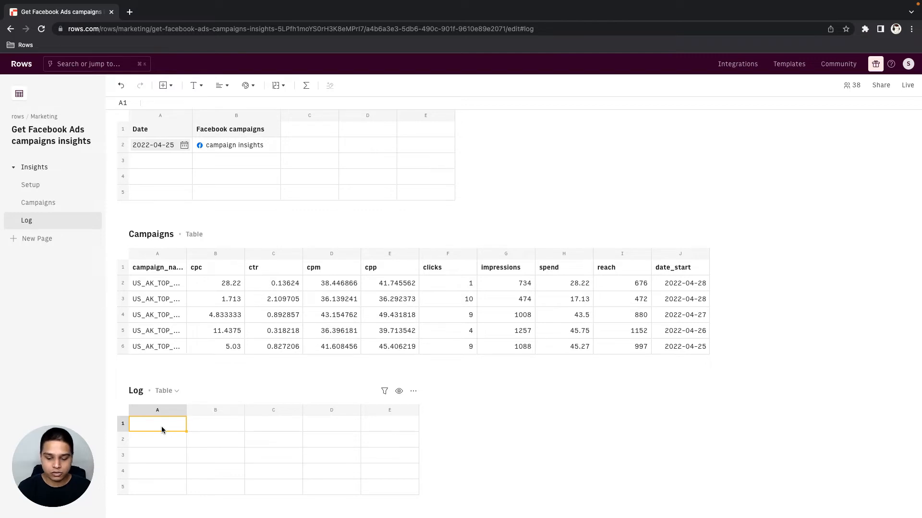
# Enter =UPDATE('Campaigns'!J:J,'Campaigns'!J1) in Log cell A1 to list the unique date_start values
pyautogui.write('=update(')
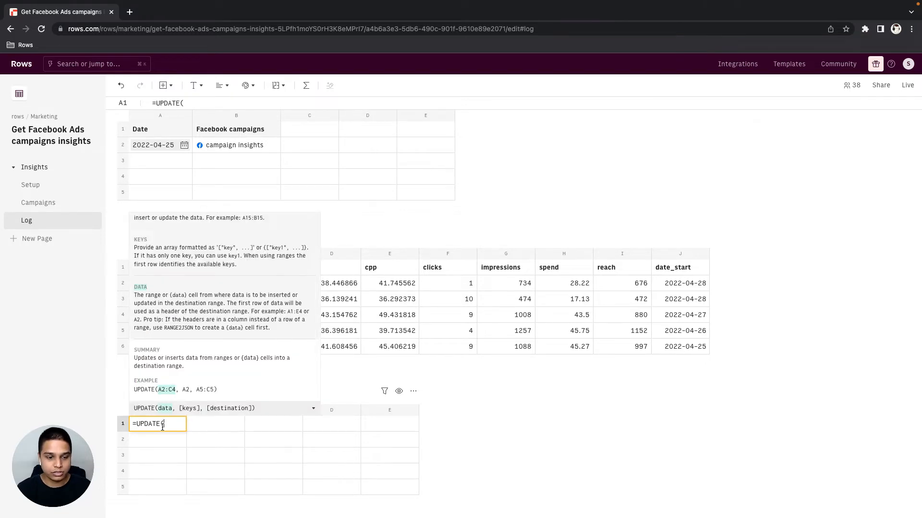
pyautogui.click(674, 254)
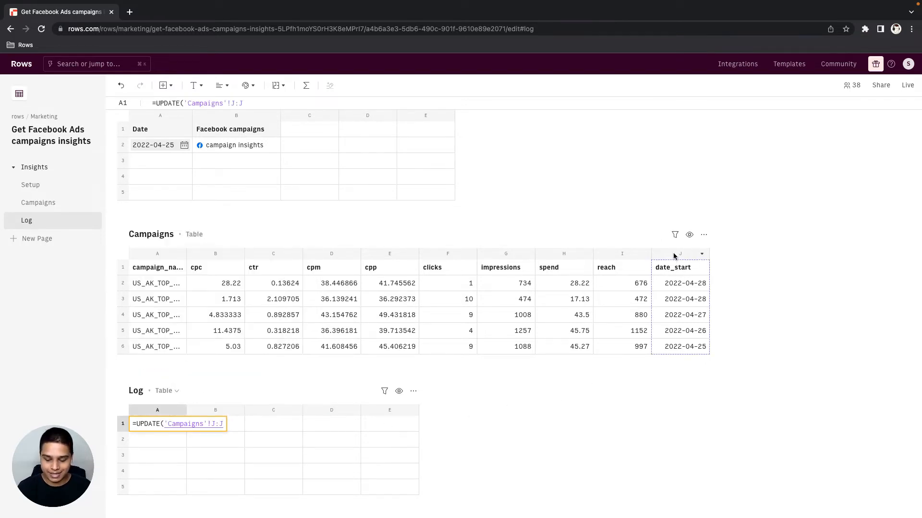
pyautogui.write(',')
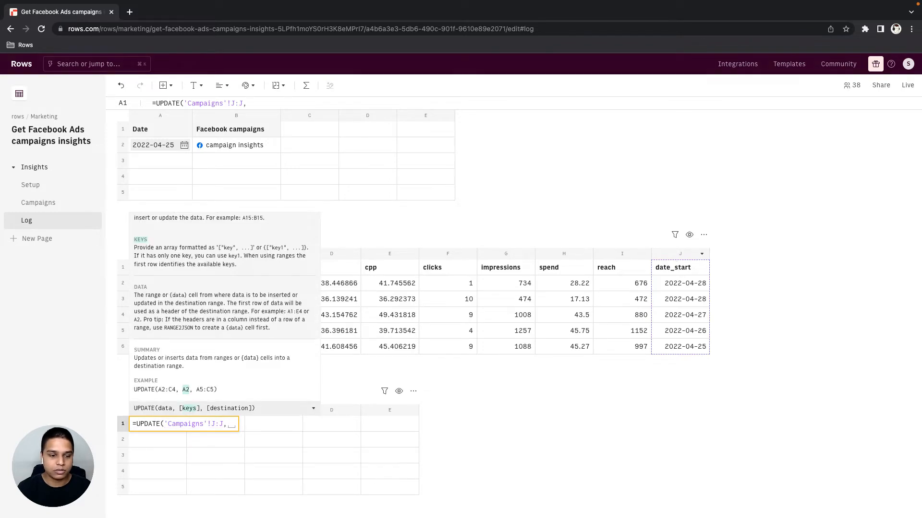
pyautogui.click(678, 272)
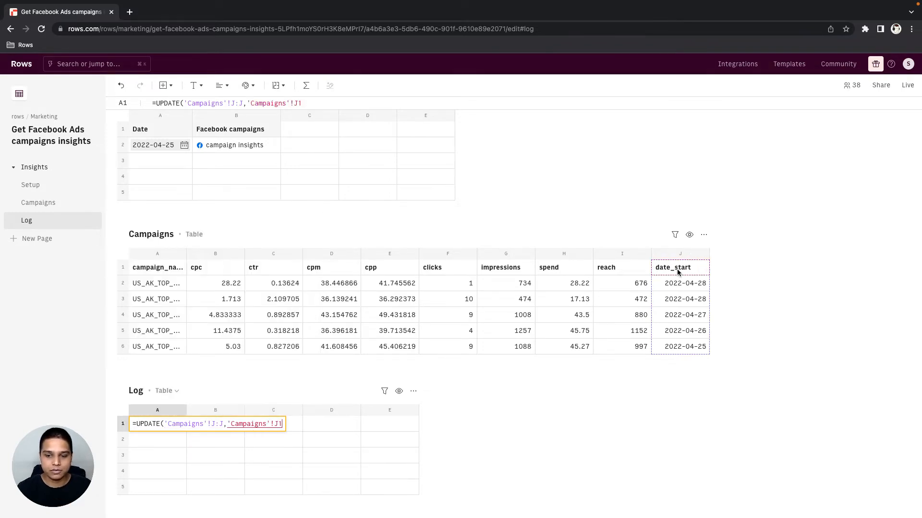
pyautogui.press('Return')
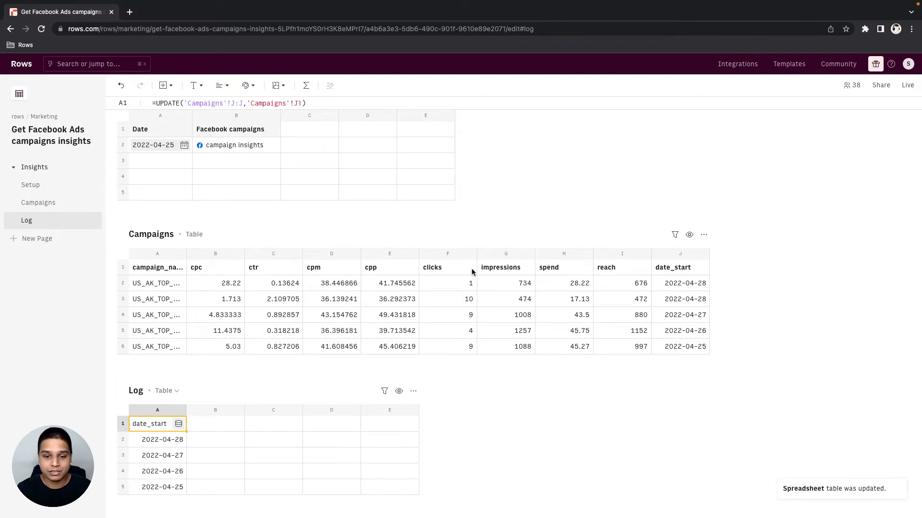
# Copy the clicks, impressions, spend and reach headers from the Campaigns table into the Log table starting at B1
pyautogui.click(456, 268)
pyautogui.keyDown('shift'); pyautogui.click(610, 270); pyautogui.keyUp('shift')
pyautogui.hotkey('ctrl', 'c')
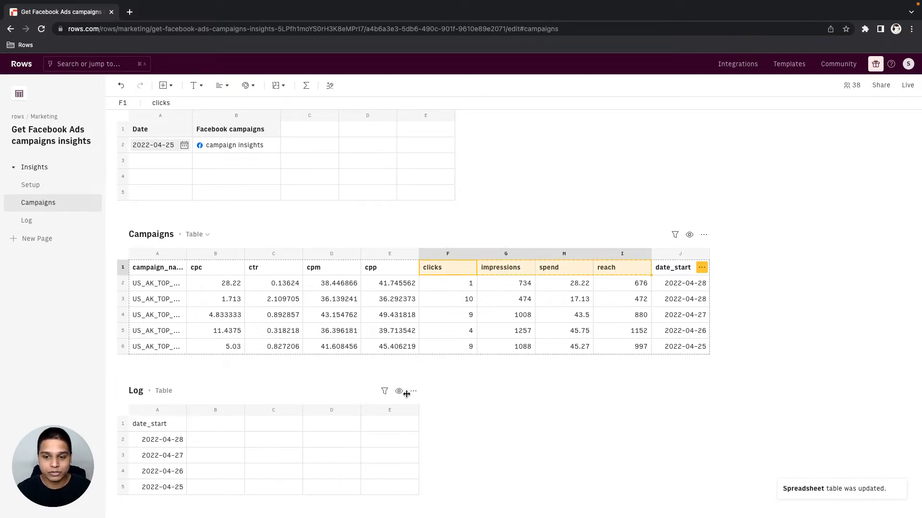
pyautogui.click(217, 424)
pyautogui.hotkey('ctrl', 'v')
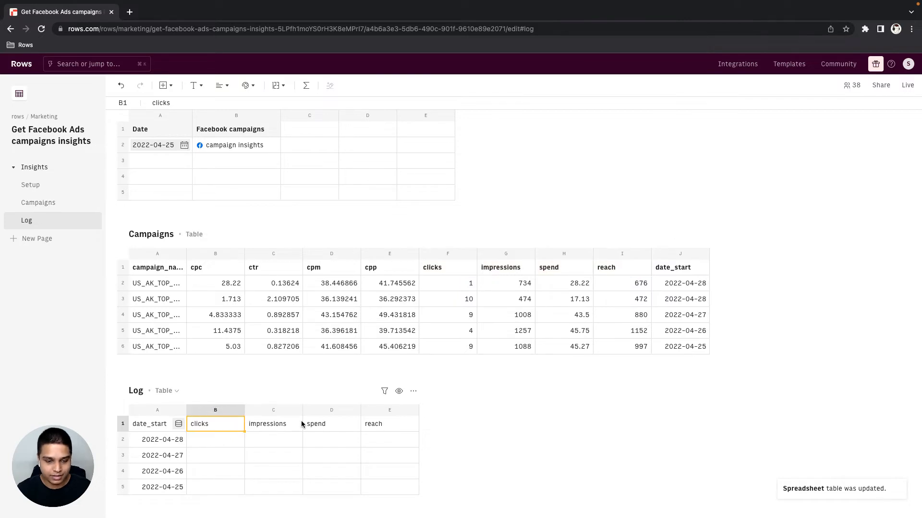
# Copy the cpc, ctr and cpm headers from the Campaigns table into the Log table starting at F1
pyautogui.moveTo(215, 267); pyautogui.dragTo(310, 270)
pyautogui.hotkey('ctrl', 'c')
pyautogui.click(433, 422)
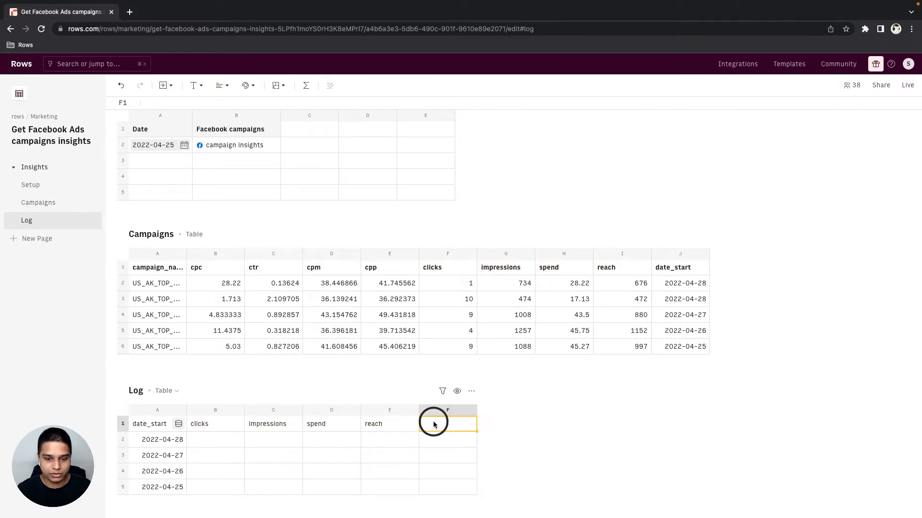
pyautogui.hotkey('ctrl', 'v')
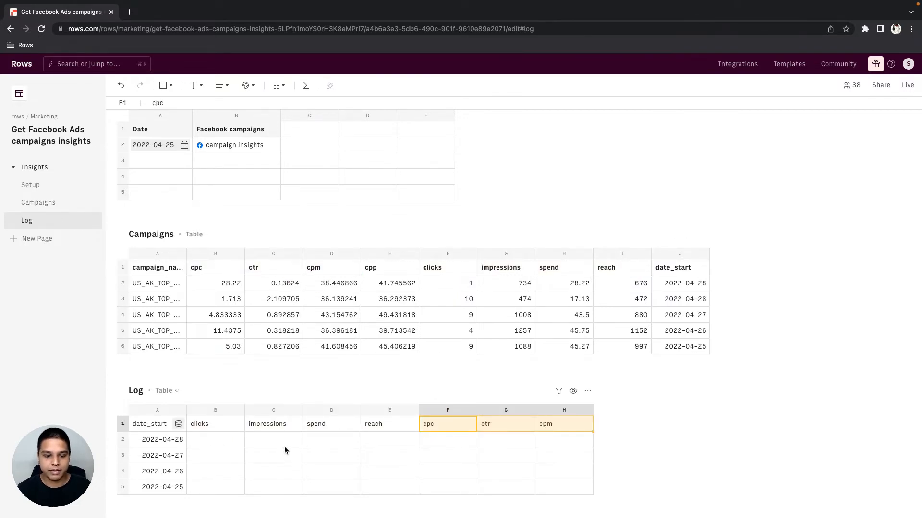
# Enter =SUMIF('Campaigns'!J:J,A2,'Campaigns'!F:F) in Log cell B2 to sum the clicks per date
pyautogui.click(214, 435)
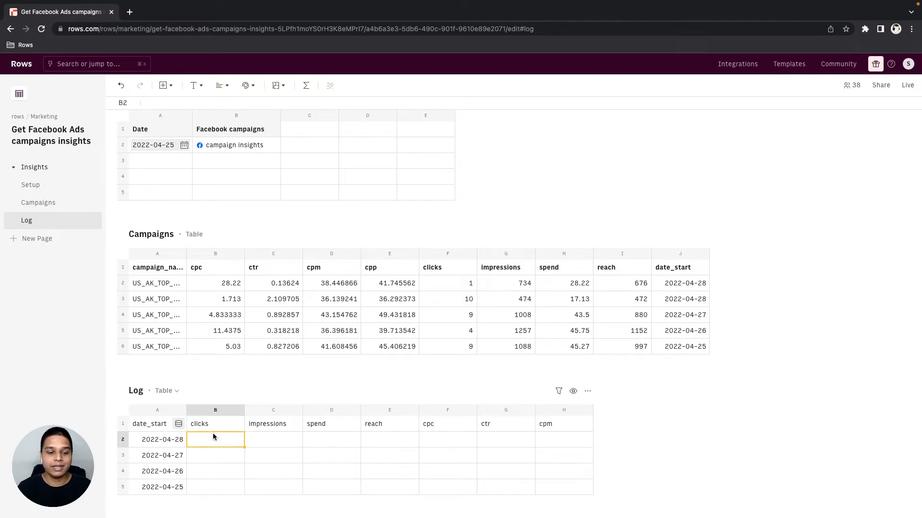
pyautogui.write('=sum')
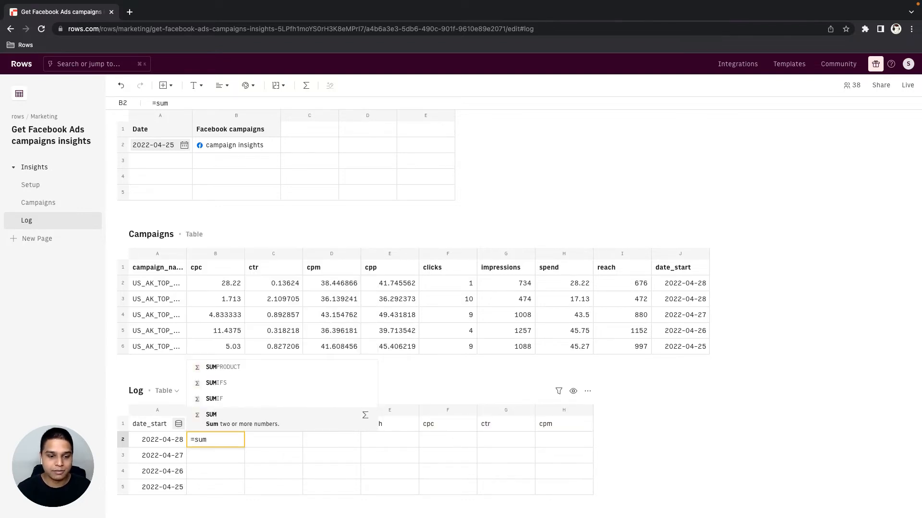
pyautogui.write('if')
pyautogui.press('Tab')
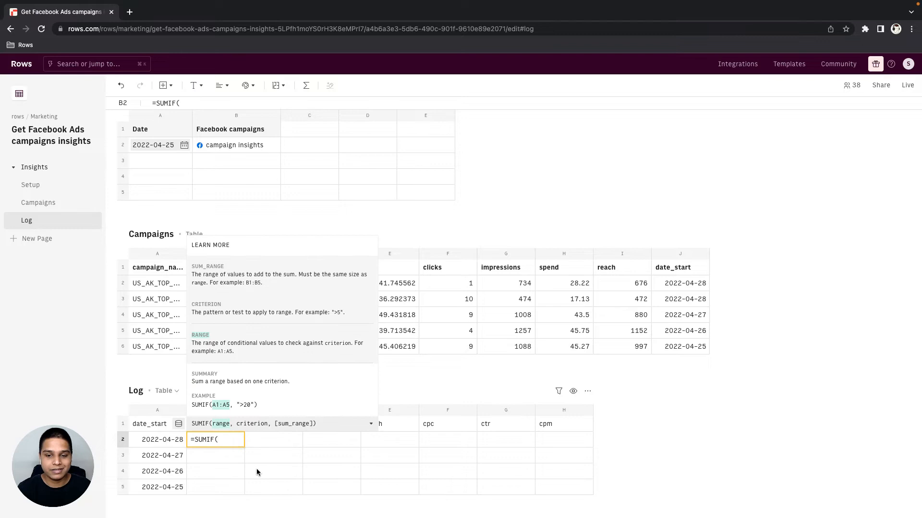
pyautogui.click(678, 255)
pyautogui.write(',')
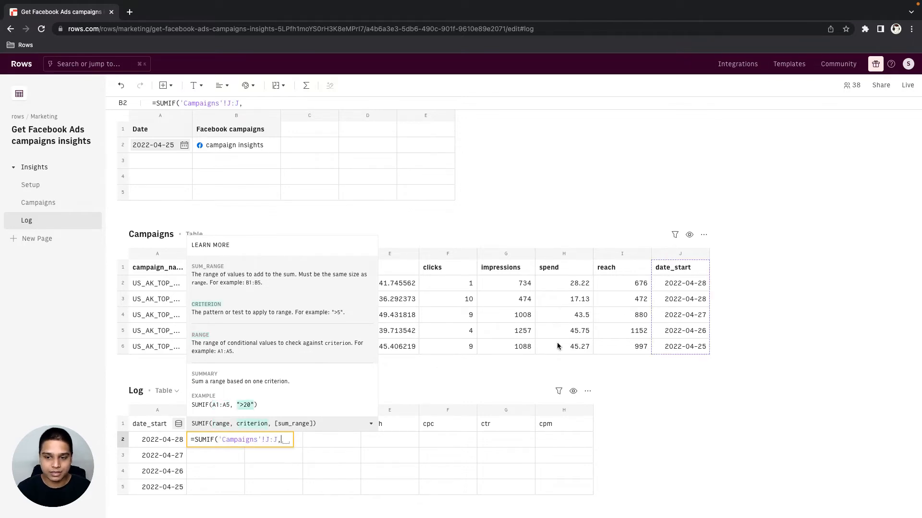
pyautogui.click(159, 447)
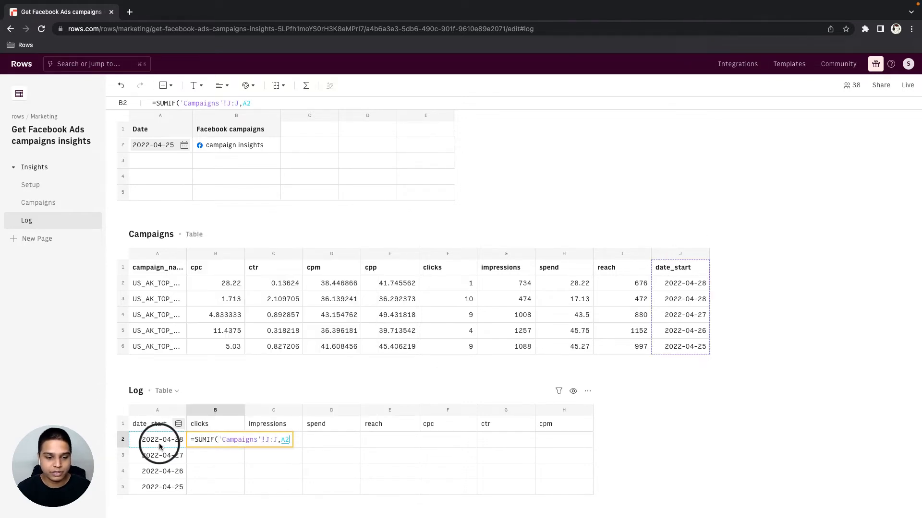
pyautogui.write(',')
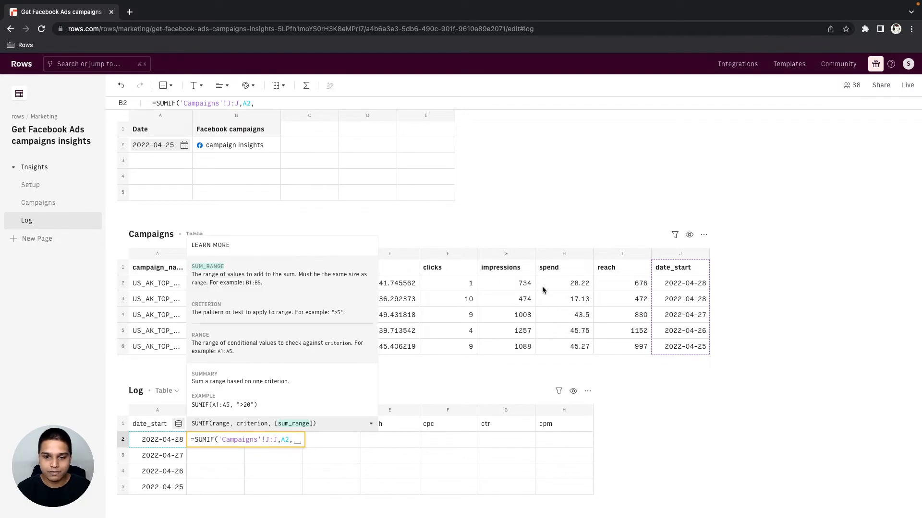
pyautogui.click(440, 251)
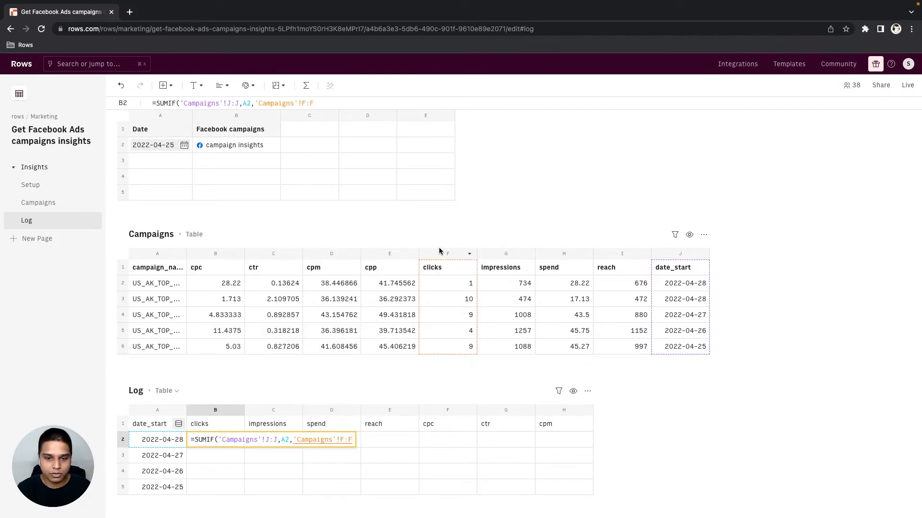
pyautogui.press('Return')
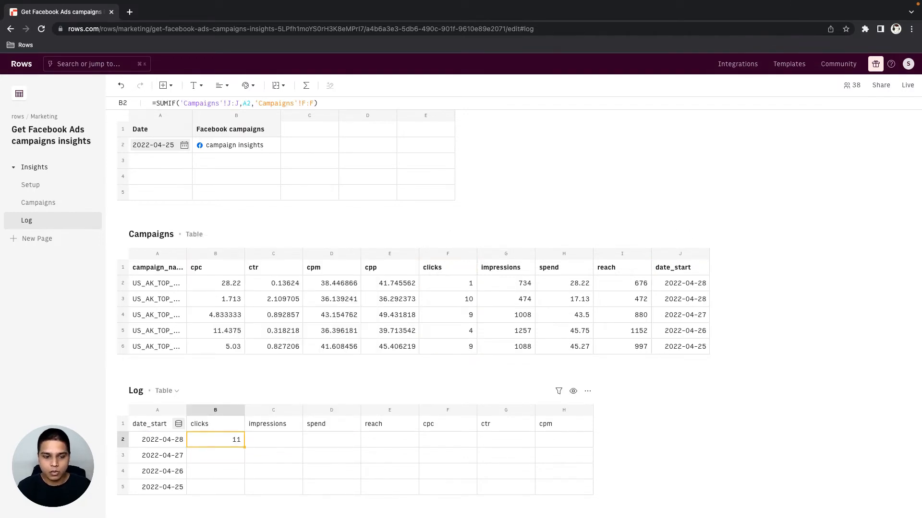
# Lock the range and criterion columns of the SUMIF formula in Log cell B2 as $J:$J and $A2
pyautogui.press('Return')
pyautogui.click(268, 440)
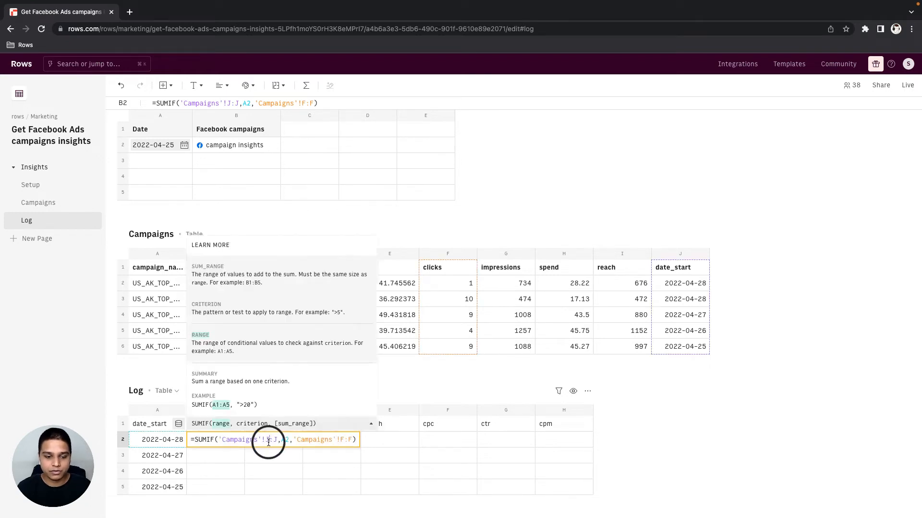
pyautogui.press('F4')
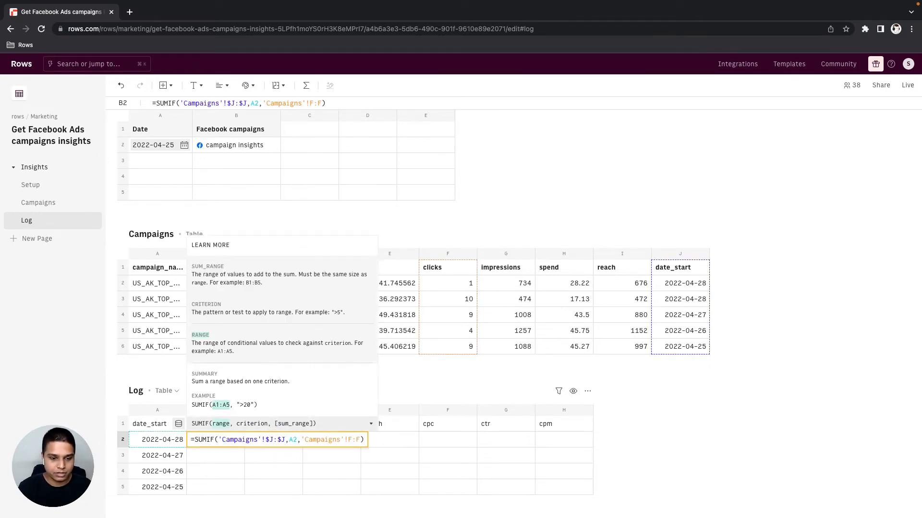
pyautogui.press('Right')
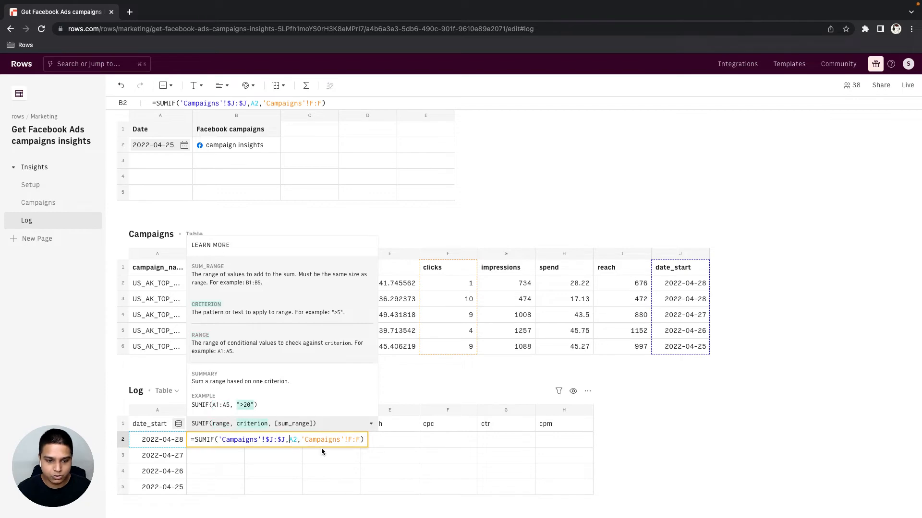
pyautogui.press('F4')
pyautogui.press('Tab')
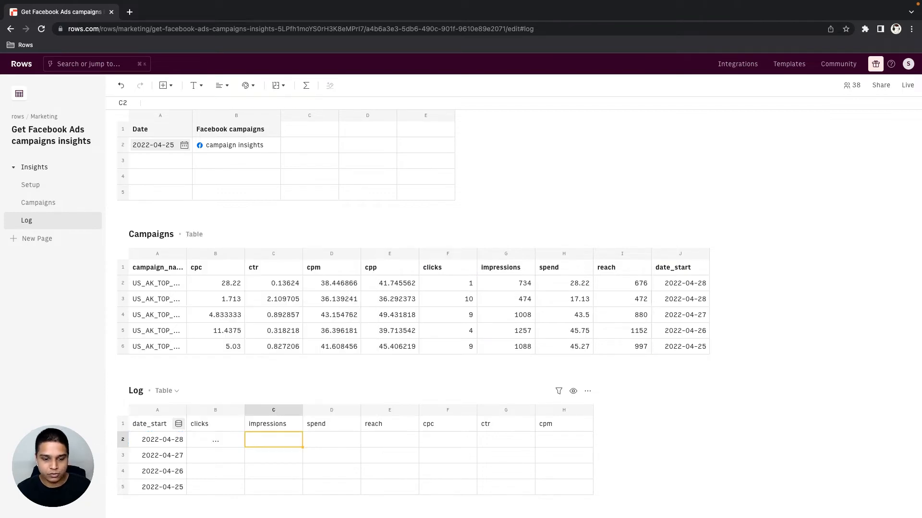
# Fill the SUMIF formula from Log cell B2 across the impressions, spend and reach columns through E2
pyautogui.press('Left')
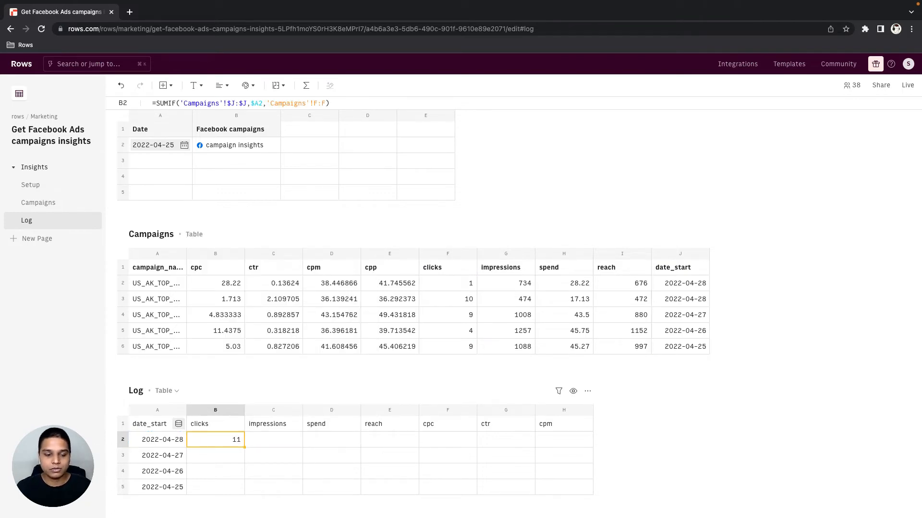
pyautogui.hotkey('shift', 'Right')
pyautogui.hotkey('shift', 'Right')
pyautogui.hotkey('shift', 'Right')
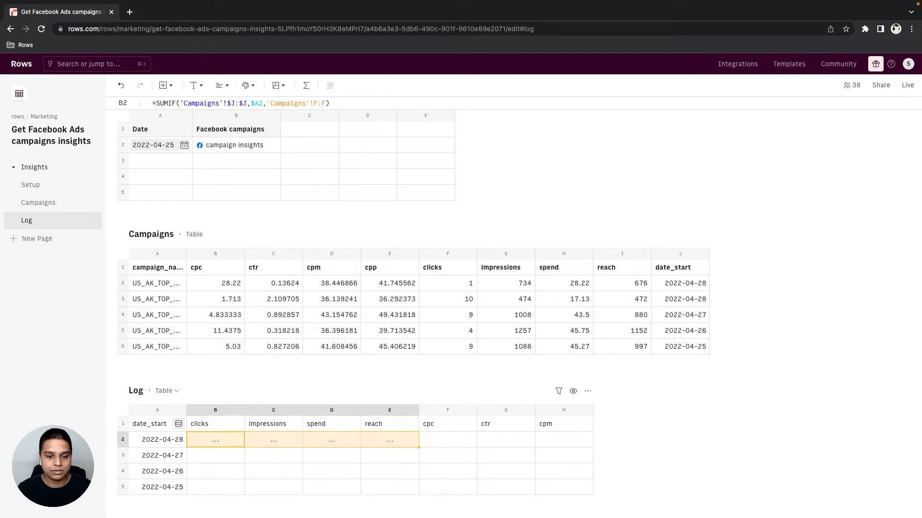
pyautogui.press('Right')
pyautogui.press('Right')
pyautogui.press('Right')
pyautogui.press('Left')
pyautogui.press('Left')
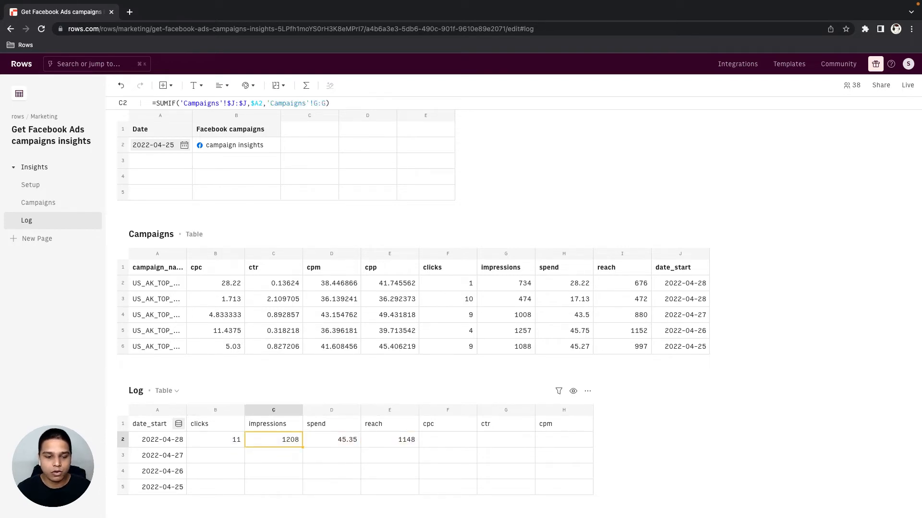
# Enter =AUTOFILL('Campaigns'!F1,SUMIF('Campaigns'!$J:$J,$A2,'Campaigns'!F:F)) in Log cell B1, reusing B2's formula, and extend it across to E1
pyautogui.press('Left')
pyautogui.press('Return')
pyautogui.press('Escape')
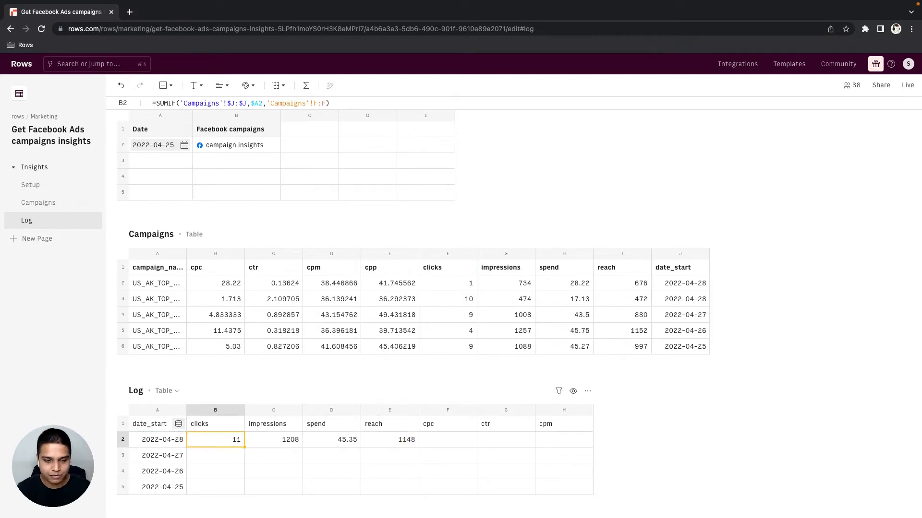
pyautogui.press('Up')
pyautogui.write('=AUTOFILL(')
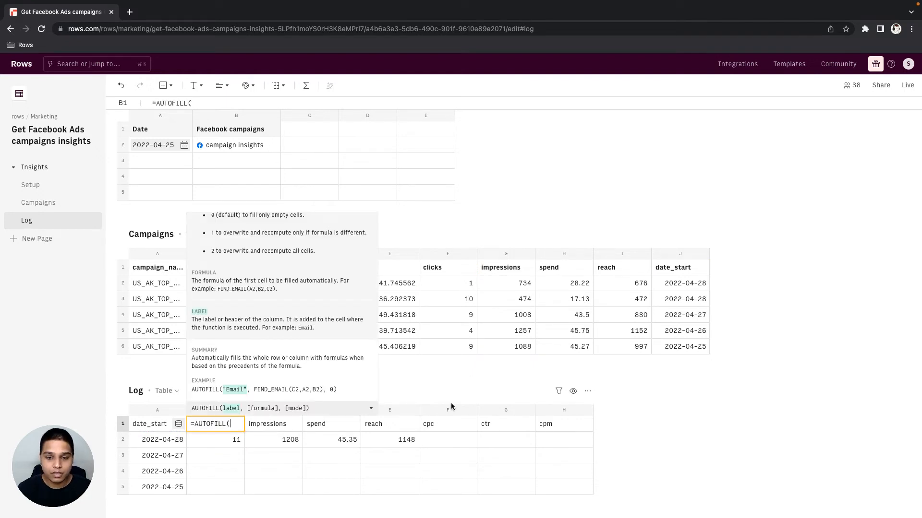
pyautogui.click(436, 268)
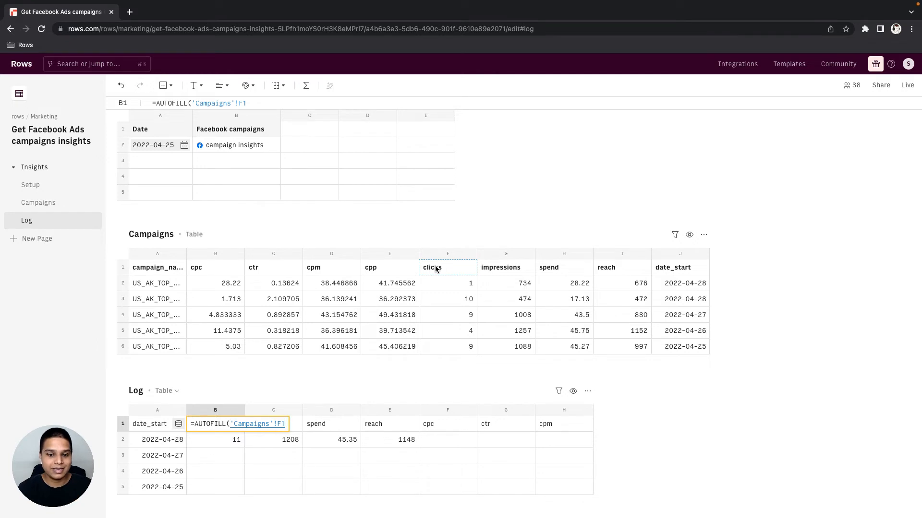
pyautogui.write(',')
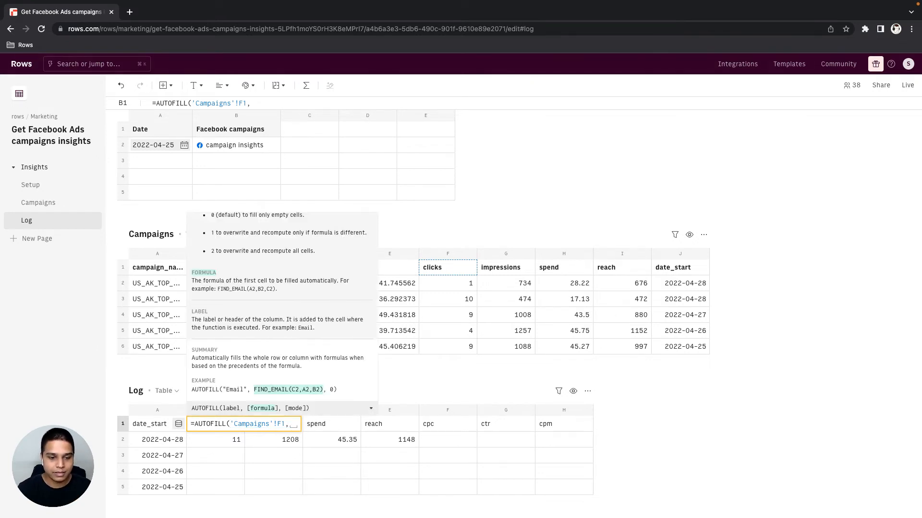
pyautogui.press('super+v')
pyautogui.write(')')
pyautogui.press('Return')
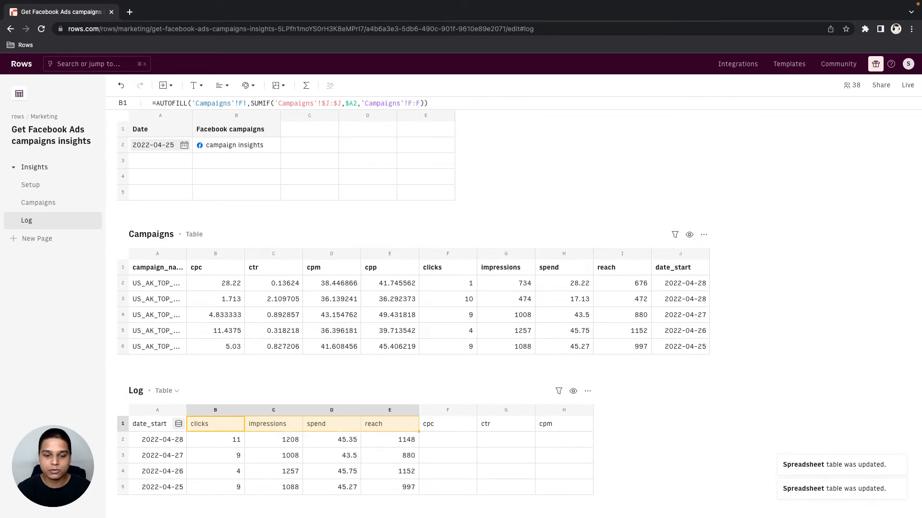
# Calculate cpc in Log cell F2 as spend divided by clicks with =D2/B2
pyautogui.click(448, 440)
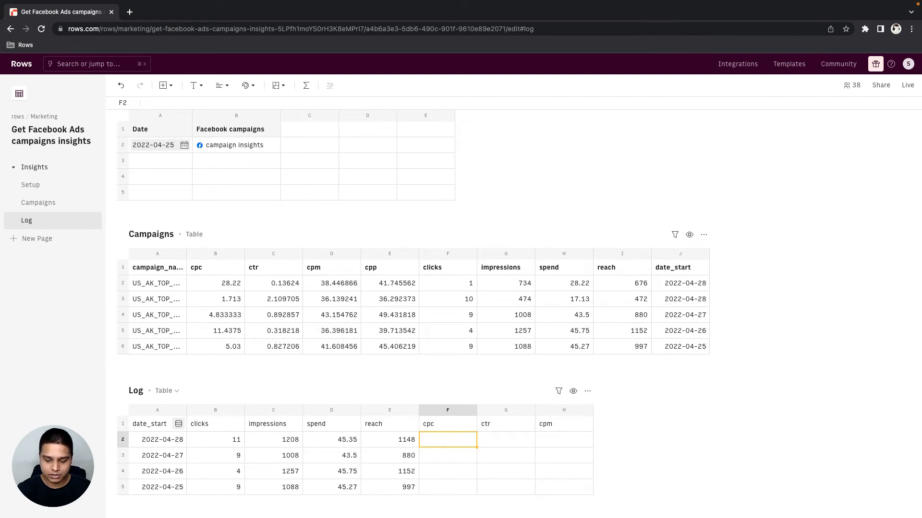
pyautogui.write('=D2')
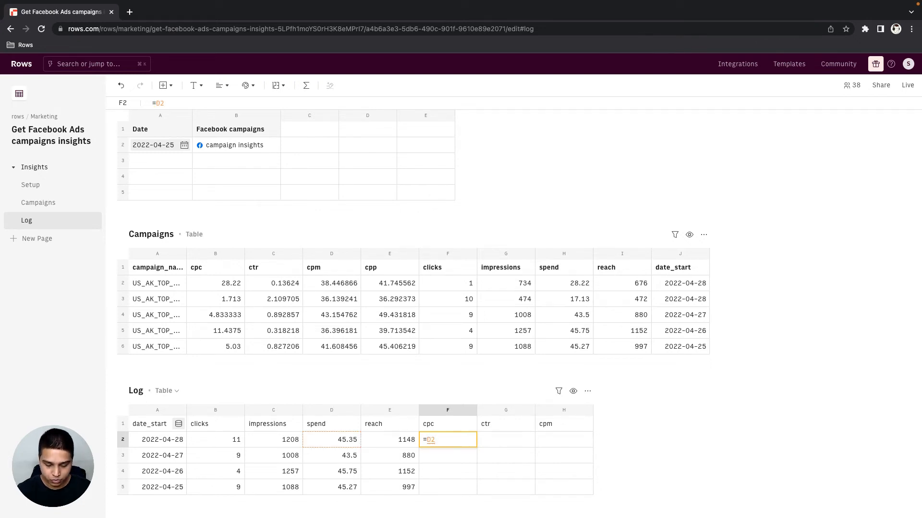
pyautogui.write('/')
pyautogui.press('Left')
pyautogui.press('Left')
pyautogui.press('Return')
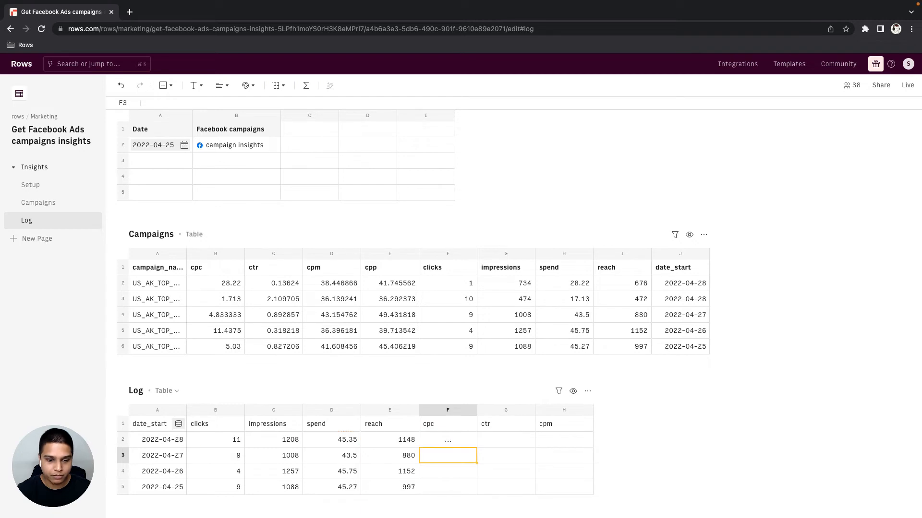
pyautogui.press('Up')
pyautogui.press('Right')
pyautogui.press('Left')
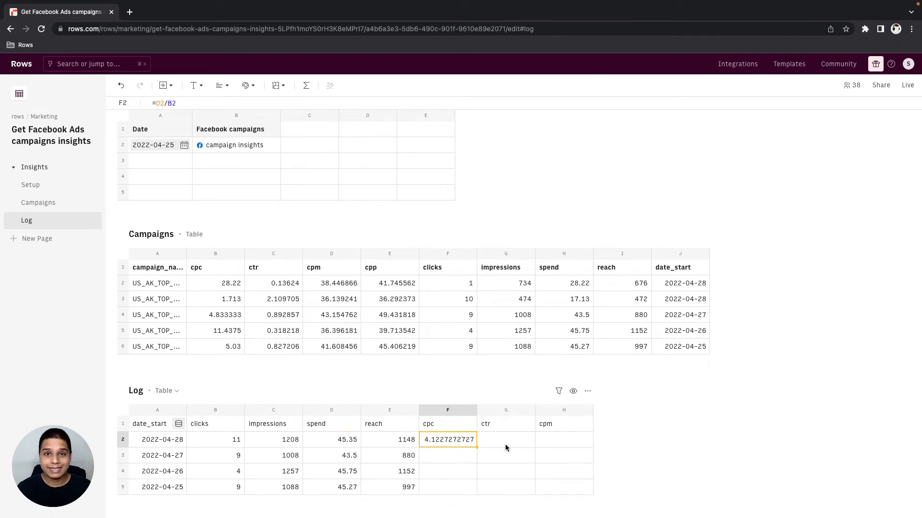
# Calculate ctr in Log cell G2 as clicks divided by impressions with =B2/C2
pyautogui.click(505, 445)
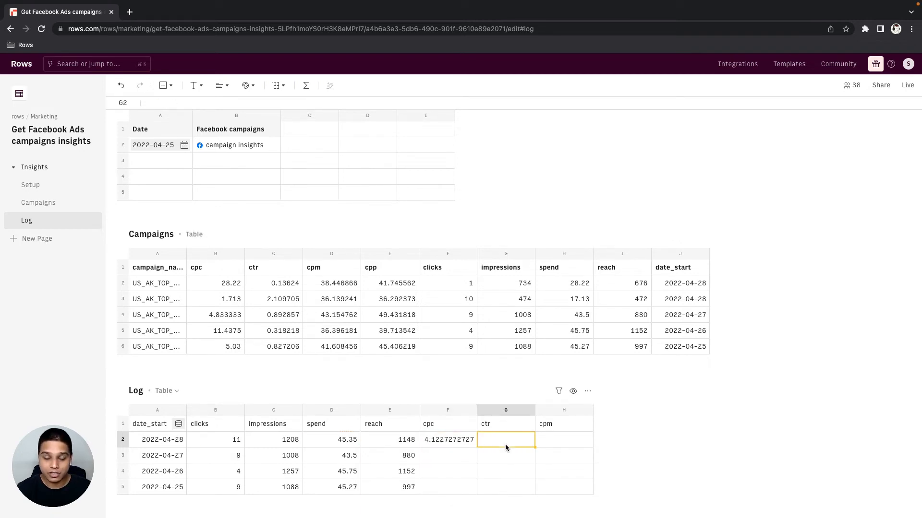
pyautogui.write('=')
pyautogui.press('Left')
pyautogui.press('Left')
pyautogui.press('Left')
pyautogui.press('Left')
pyautogui.press('Left')
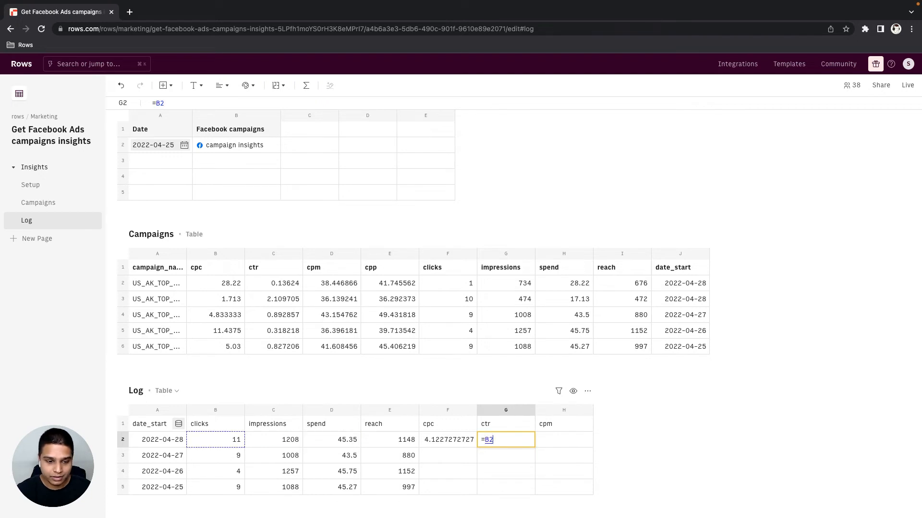
pyautogui.write('/')
pyautogui.press('Left')
pyautogui.press('Left')
pyautogui.press('Left')
pyautogui.press('Left')
pyautogui.press('Return')
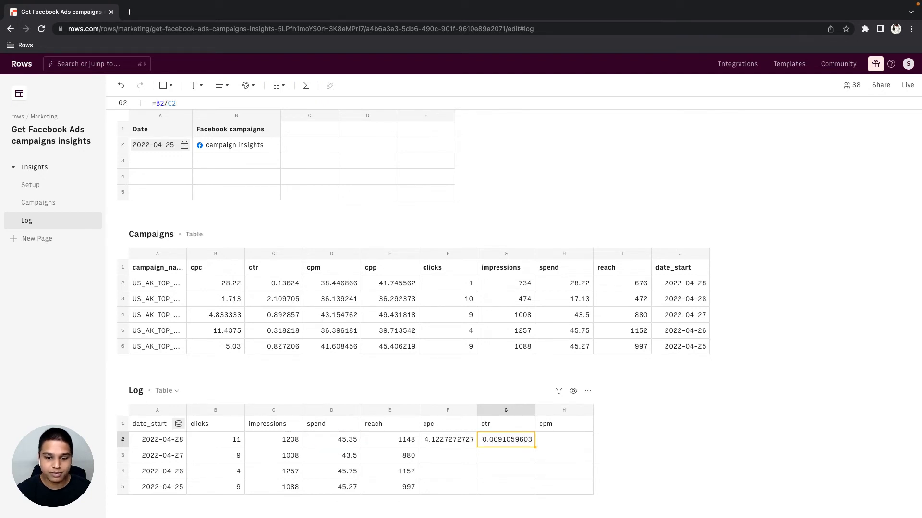
# Calculate cpm in Log cell H2 as spend per thousand impressions with =(D2/C2)*1000
pyautogui.press('Right')
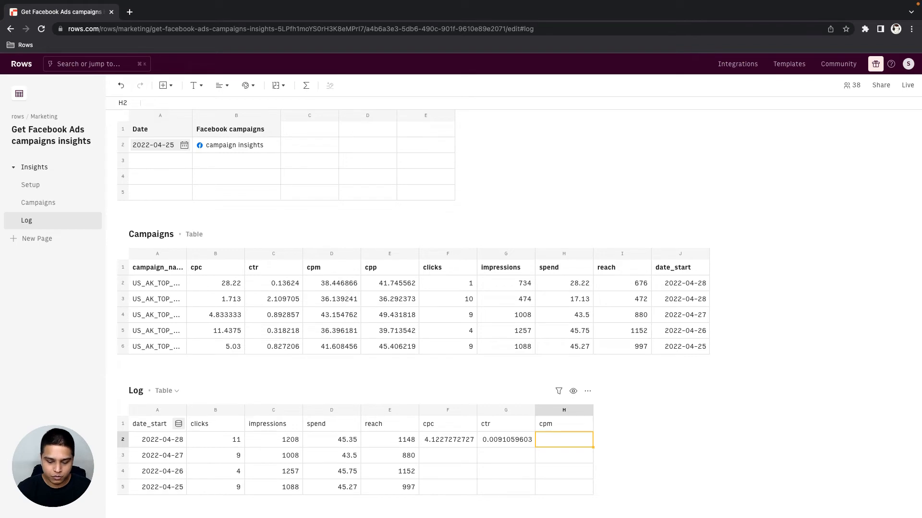
pyautogui.write('=')
pyautogui.press('Left')
pyautogui.press('Left')
pyautogui.press('Left')
pyautogui.press('Left')
pyautogui.write('/')
pyautogui.press('Left')
pyautogui.press('Left')
pyautogui.press('Left')
pyautogui.press('Left')
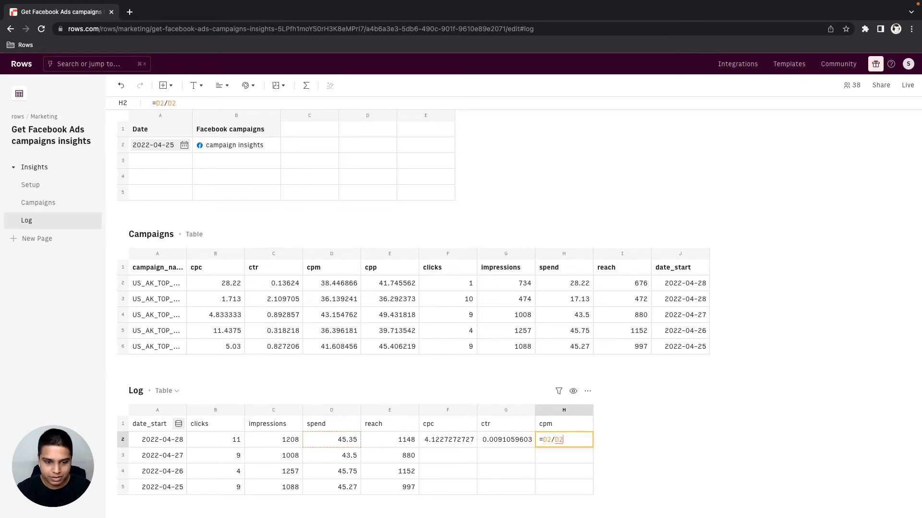
pyautogui.press('Left')
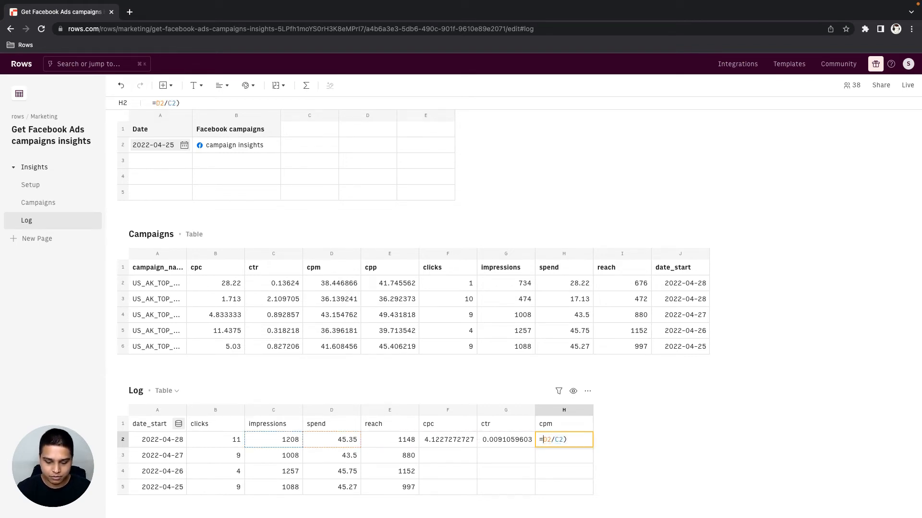
pyautogui.write('(')
pyautogui.write('*')
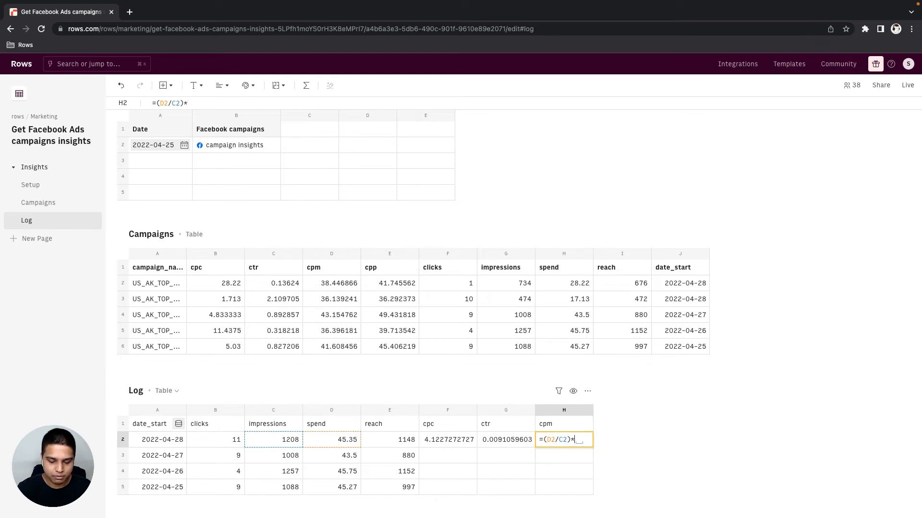
pyautogui.write('1000')
pyautogui.press('Return')
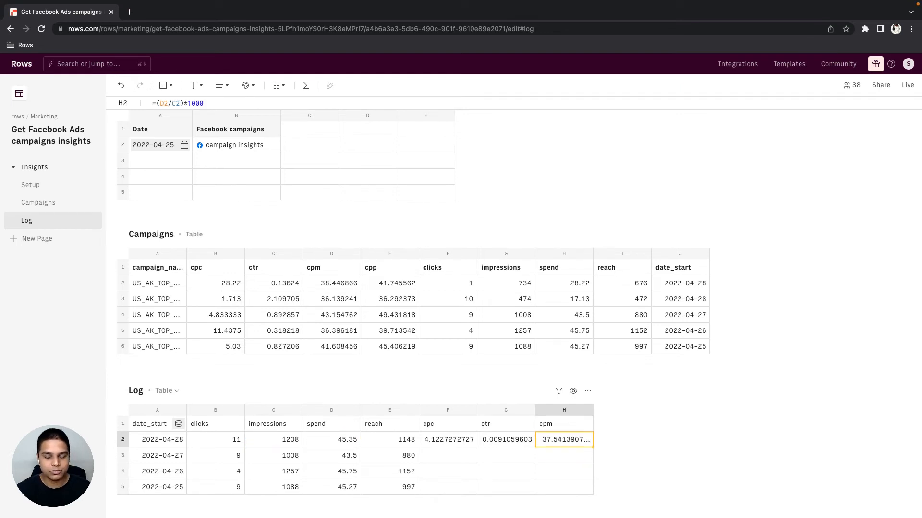
# Replace the cpc header in Log cell F1 with =AUTOFILL("cpc",D2/B2), reusing the formula from F2
pyautogui.doubleClick(448, 439)
pyautogui.press('super+c')
pyautogui.press('Escape')
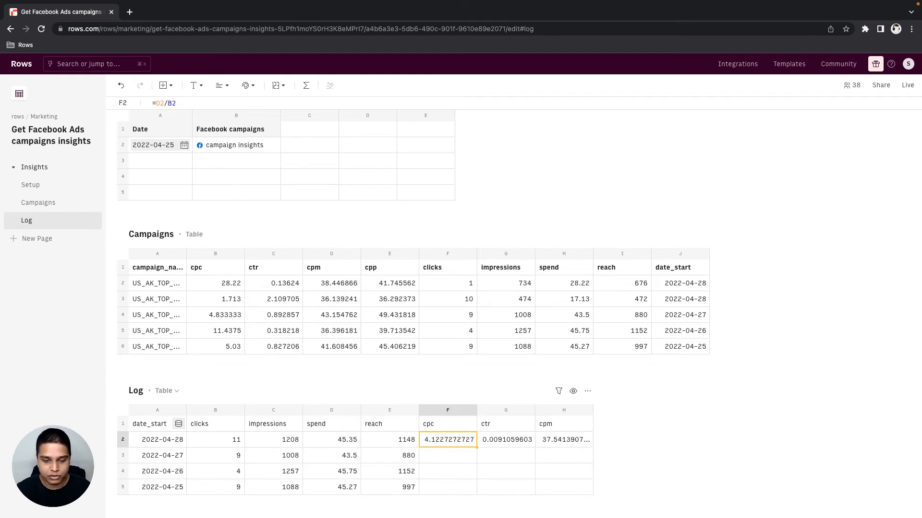
pyautogui.press('Up')
pyautogui.write('=AUTOFILL(')
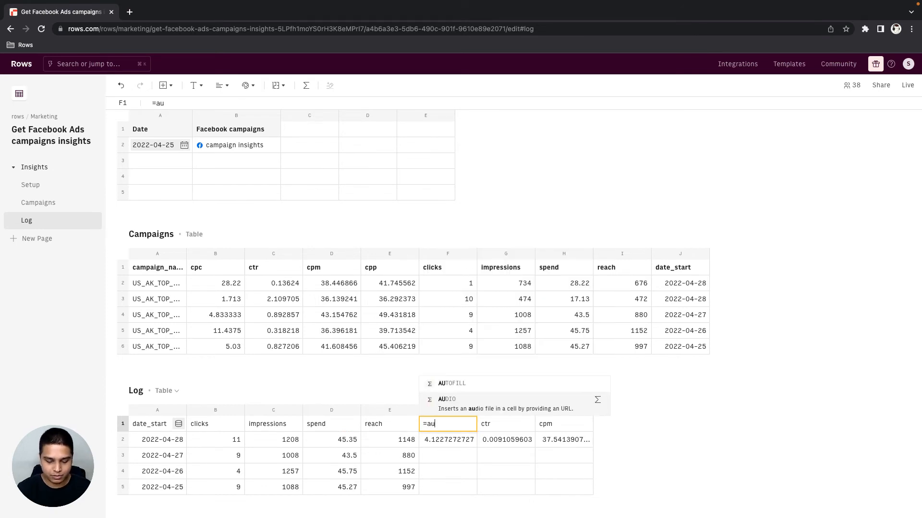
pyautogui.write('"')
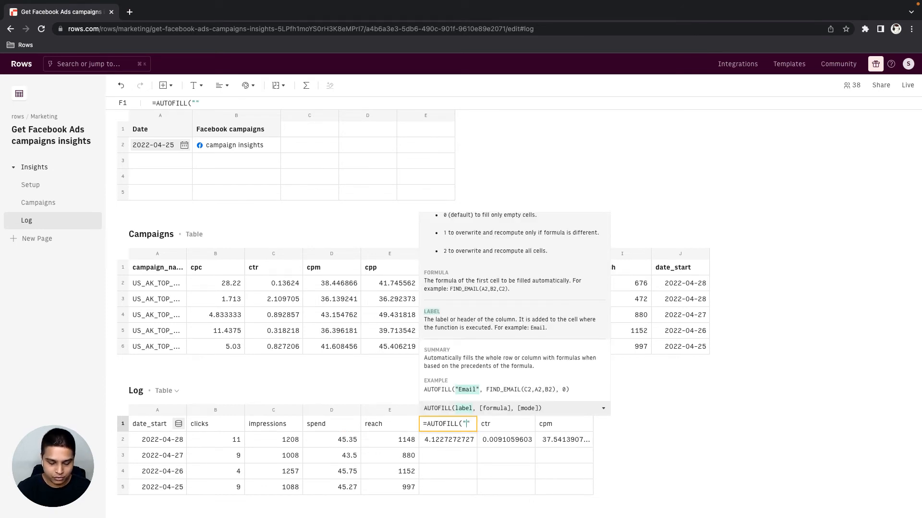
pyautogui.write('cpc",')
pyautogui.press('super+v')
pyautogui.press('Tab')
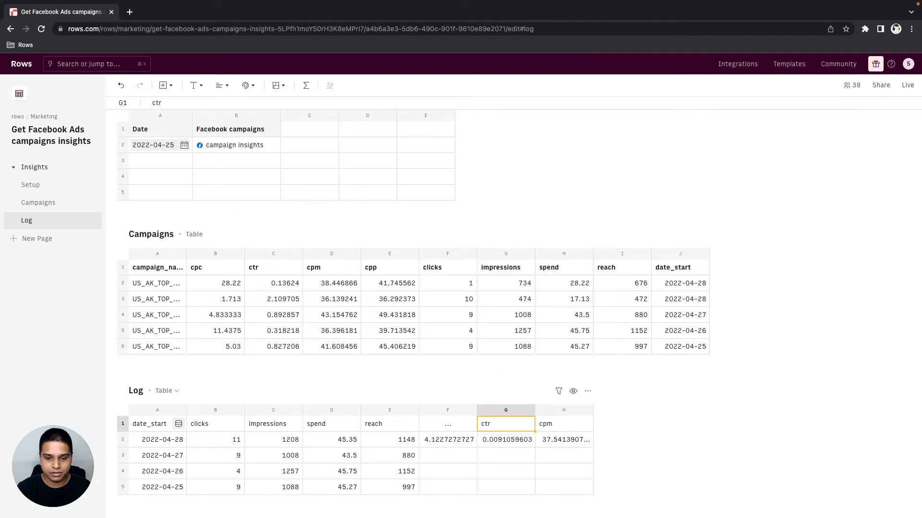
# Replace the ctr header in Log cell G1 with =AUTOFILL("ctr",B2/C2), reusing the formula from G2
pyautogui.press('Down')
pyautogui.press('Return')
pyautogui.press('super+a')
pyautogui.press('super+c')
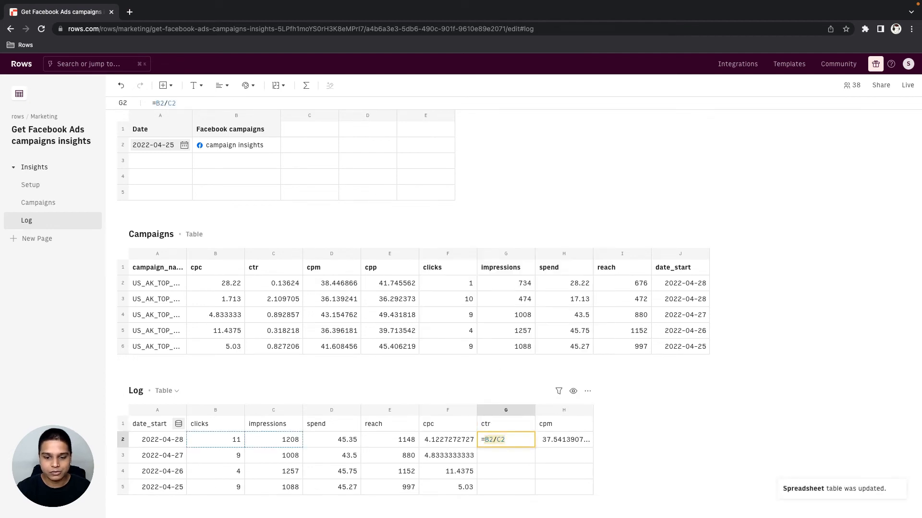
pyautogui.press('Escape')
pyautogui.press('Up')
pyautogui.write('=AUTOFILL(')
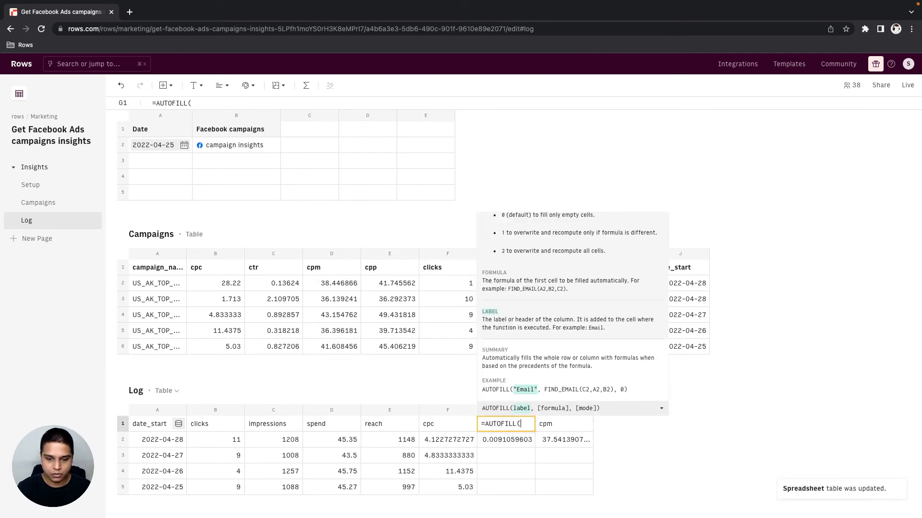
pyautogui.write('"ctr",')
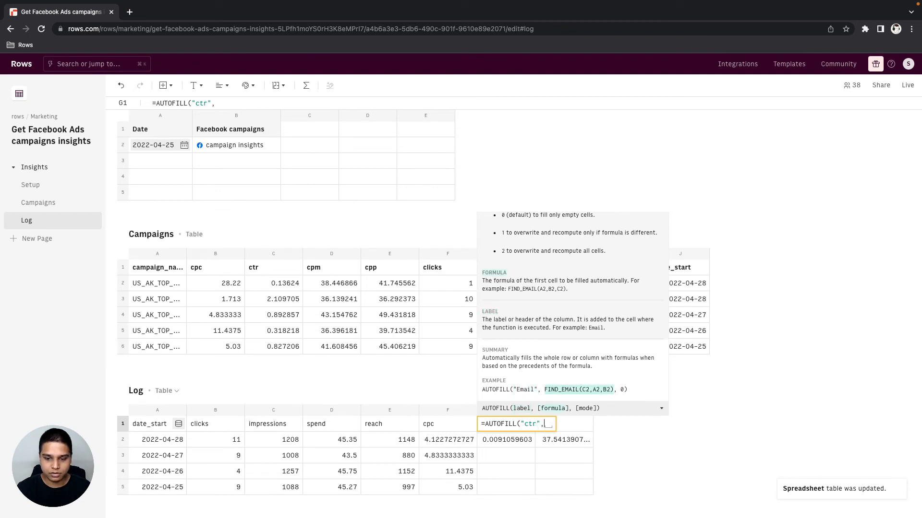
pyautogui.press('super+v')
pyautogui.press('Tab')
# Replace the cpm header in Log cell H1 with =AUTOFILL("cpm",(D2/C2)*1000), reusing the formula from H2
pyautogui.press('Down')
pyautogui.press('Return')
pyautogui.press('super+a')
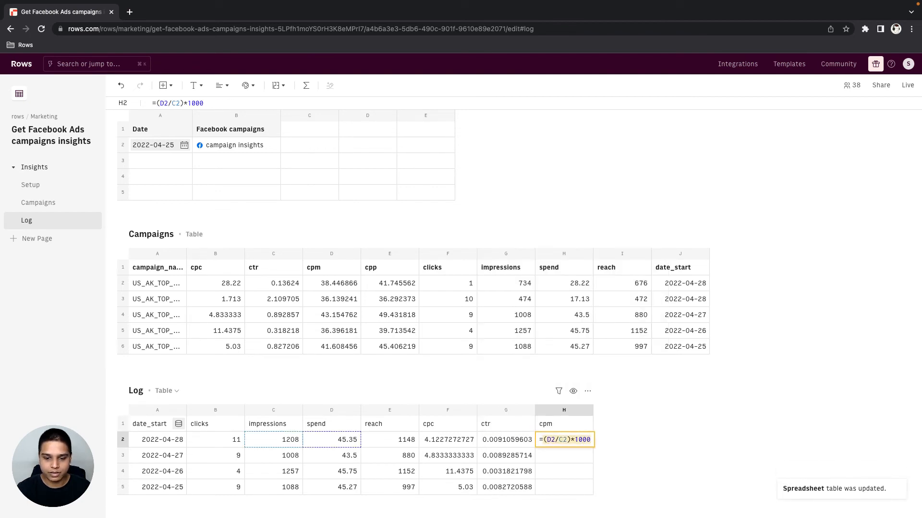
pyautogui.press('Escape')
pyautogui.press('Up')
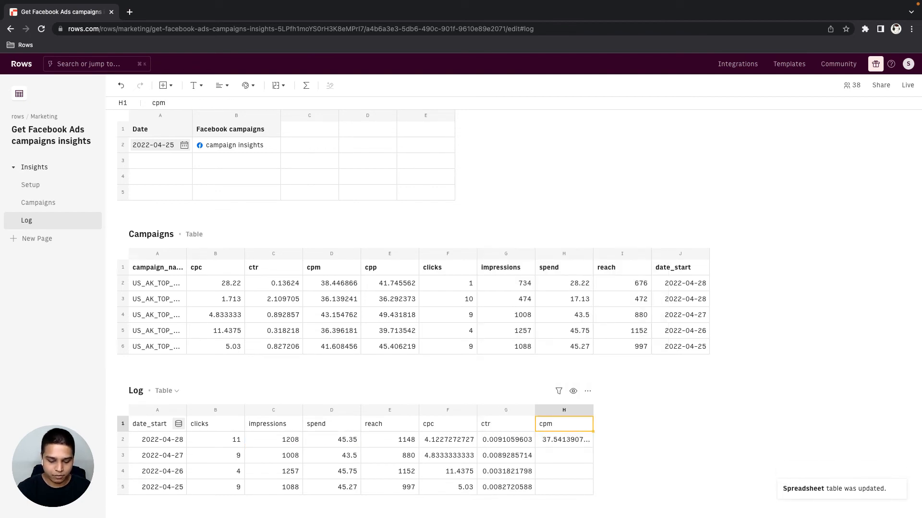
pyautogui.write('=AUTOFILL("')
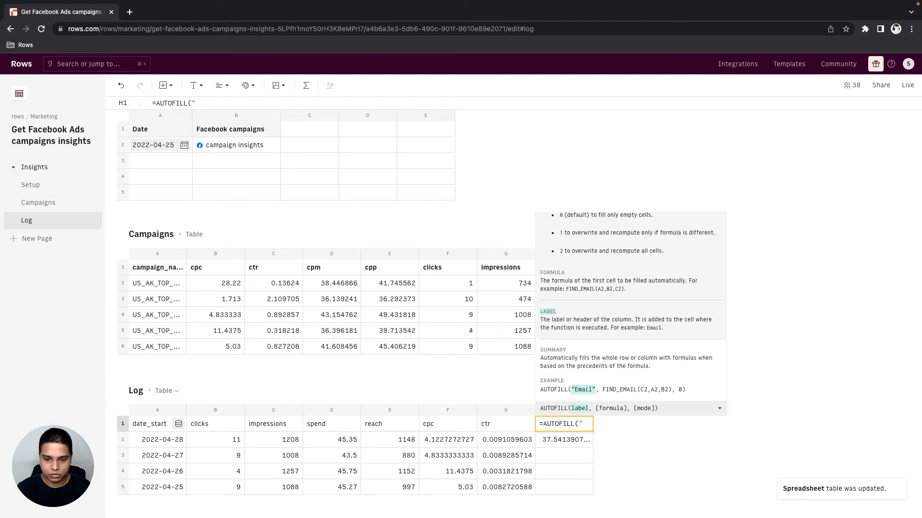
pyautogui.write('cpm",(D2/C2)*1000)')
pyautogui.press('Return')
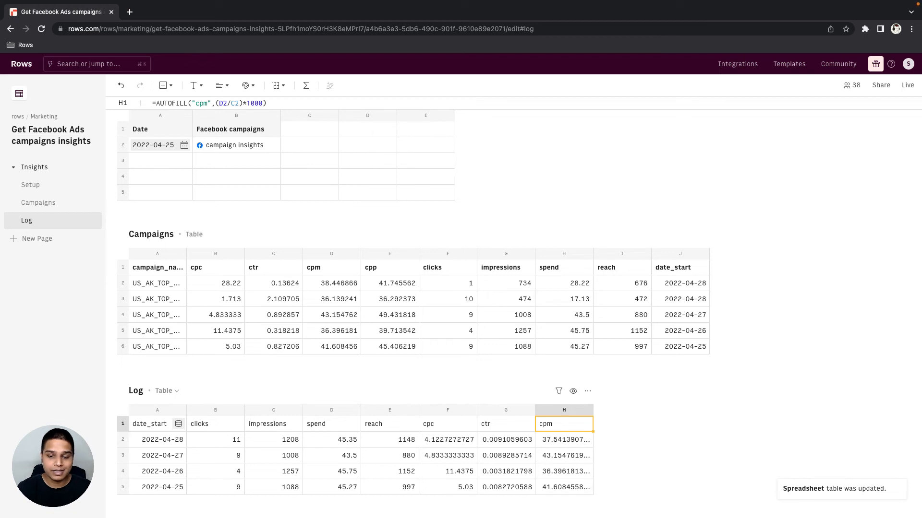
# Format the ctr column of the Log table as percentages
pyautogui.click(508, 411)
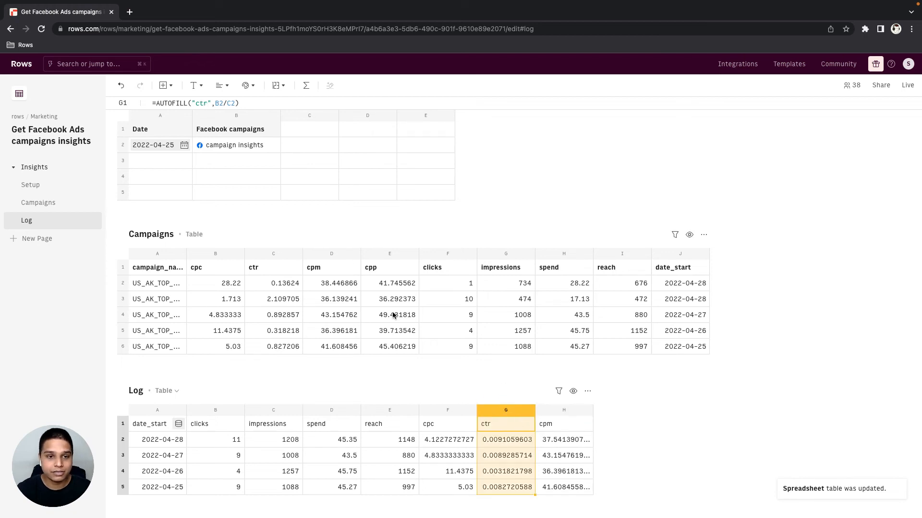
pyautogui.click(283, 86)
pyautogui.click(305, 194)
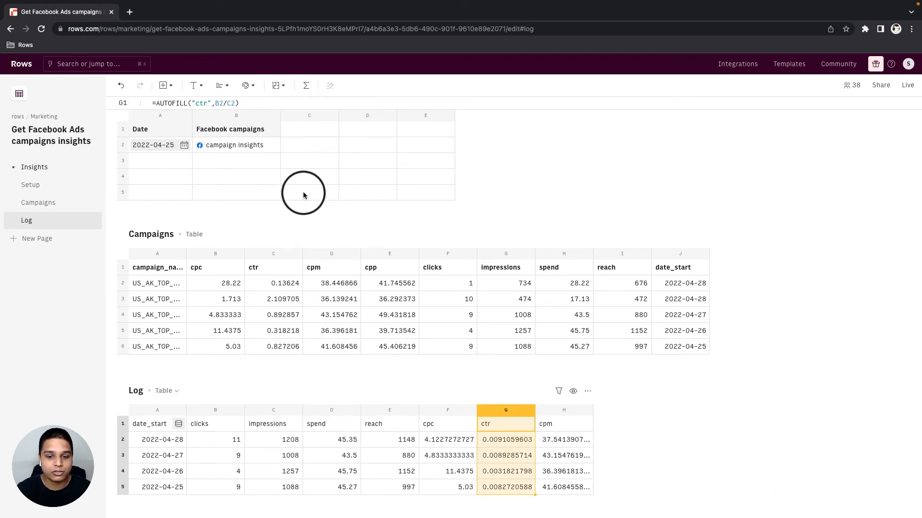
# Insert a line chart from the Log table's date_start and clicks columns
pyautogui.click(160, 424)
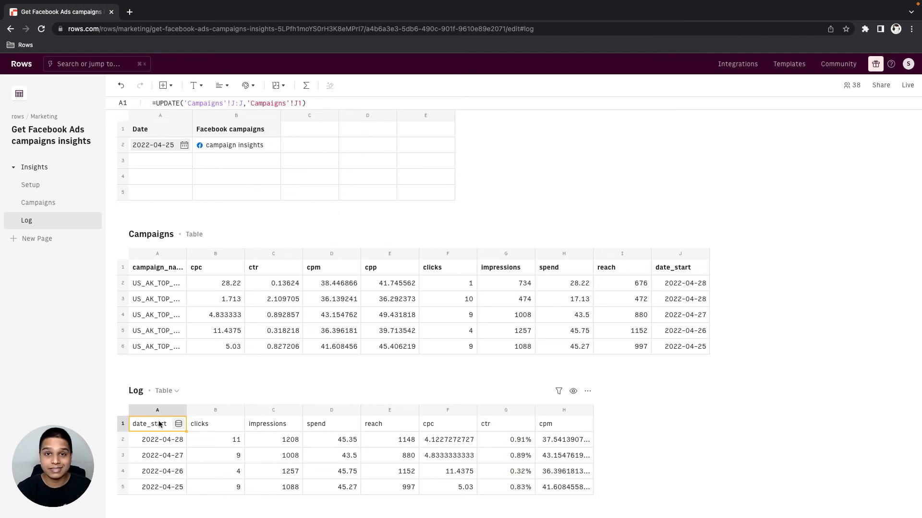
pyautogui.moveTo(159, 411); pyautogui.dragTo(211, 411)
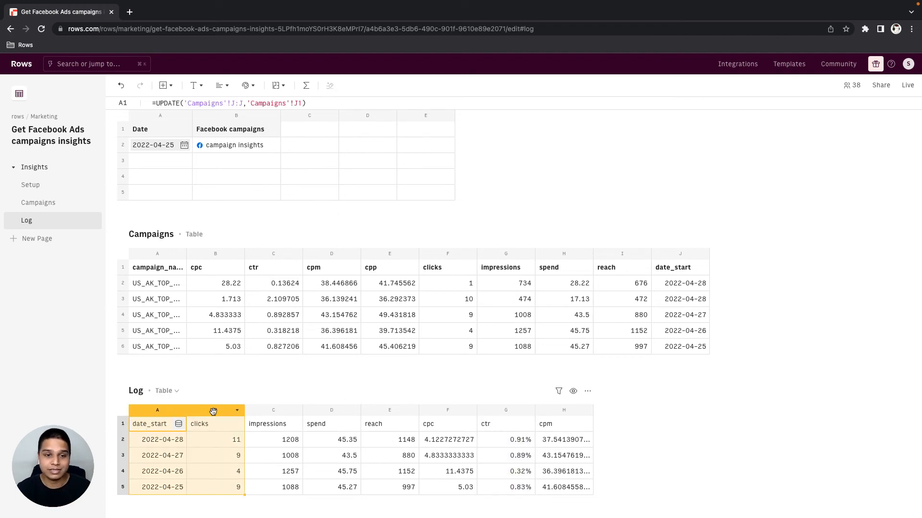
pyautogui.click(163, 86)
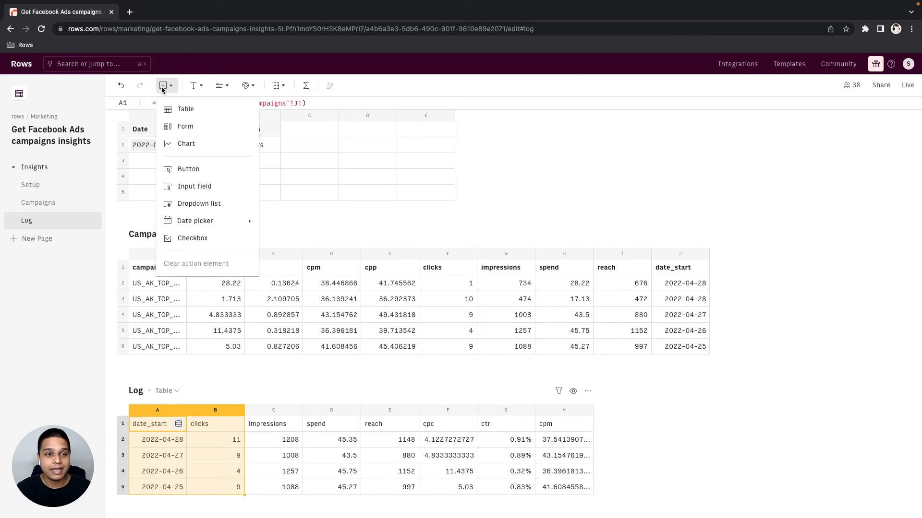
pyautogui.click(181, 146)
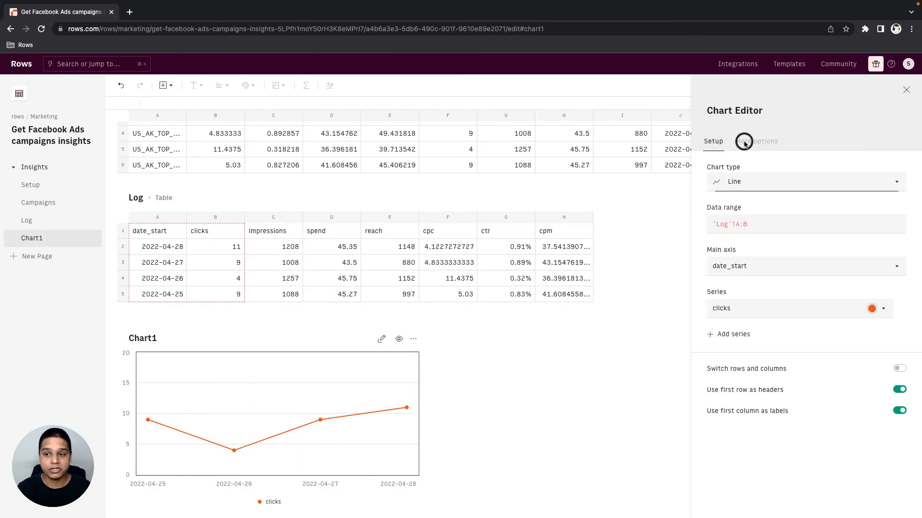
# Turn on smooth lines for the clicks chart, rename it Charts and close the chart editor
pyautogui.click(754, 148)
pyautogui.click(898, 316)
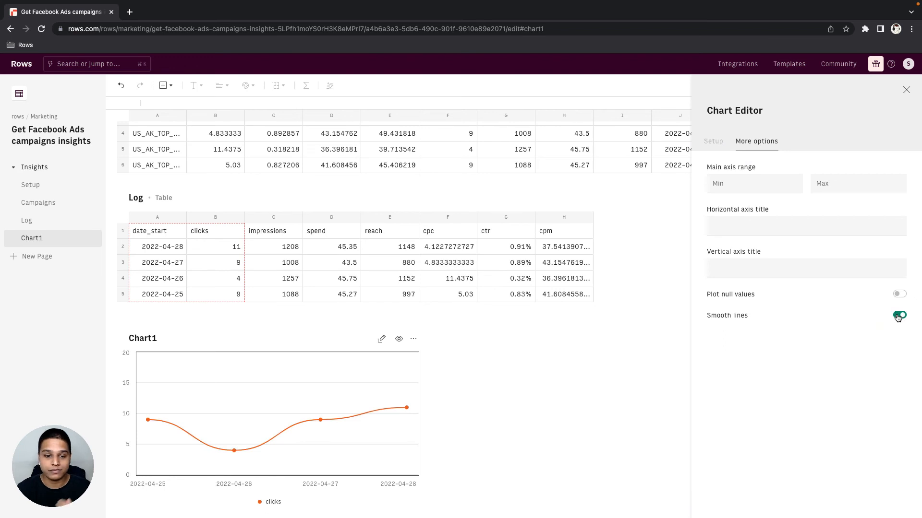
pyautogui.click(142, 339)
pyautogui.write('Charts')
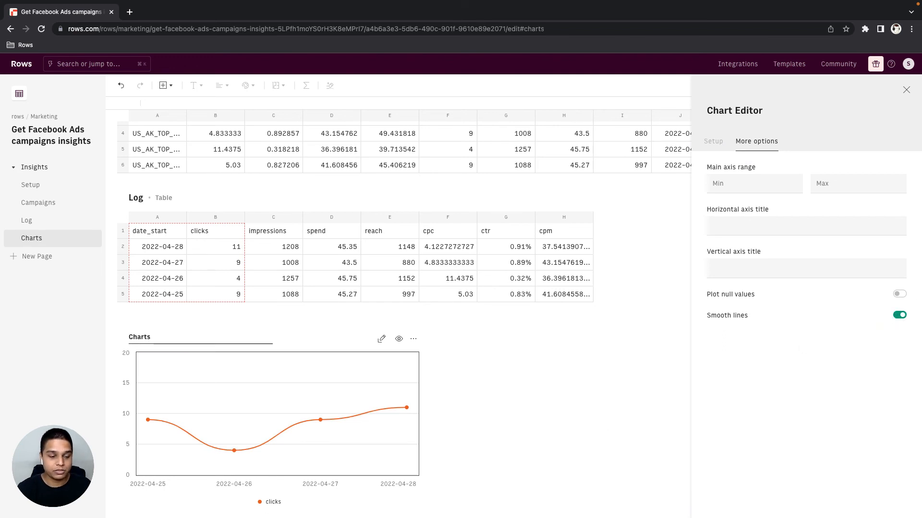
pyautogui.press('Return')
pyautogui.click(906, 91)
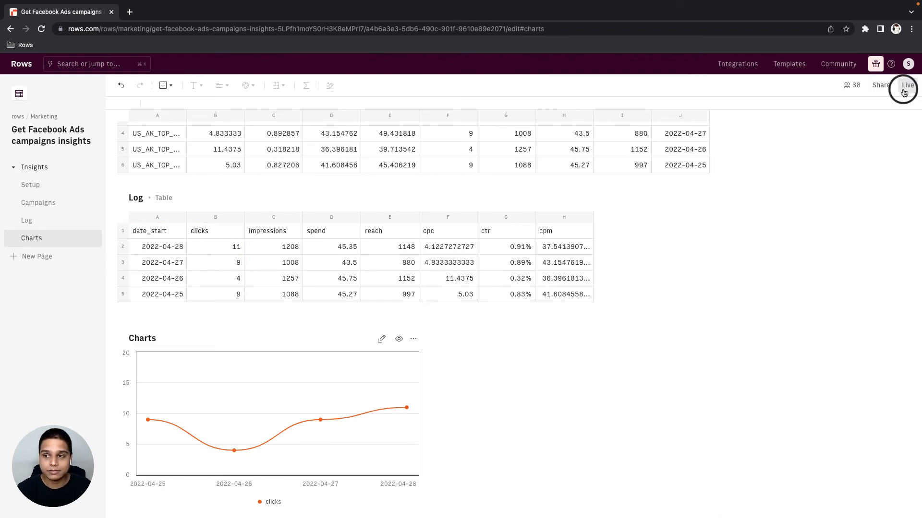
# Make the Log header row A1:H1 bold and give it the black fill with white text
pyautogui.click(161, 236)
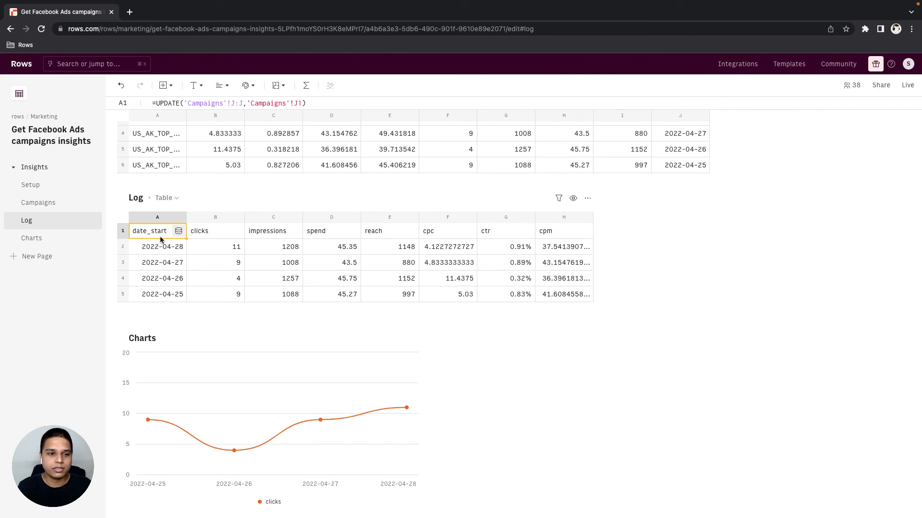
pyautogui.keyDown('shift'); pyautogui.click(553, 234); pyautogui.keyUp('shift')
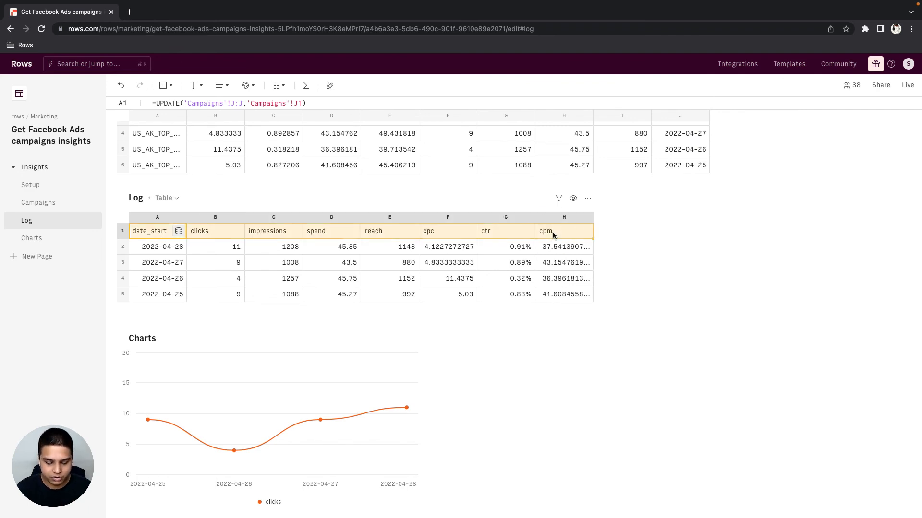
pyautogui.press('super+b')
pyautogui.click(247, 85)
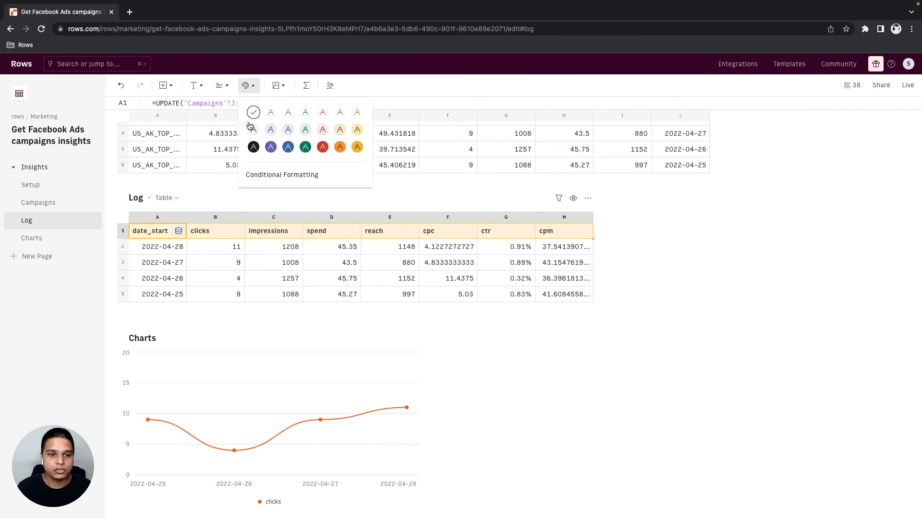
pyautogui.click(253, 147)
# Replace the fixed date in cell A2 of the Setup table with the TODAY function
pyautogui.scroll(2, 288, 190)
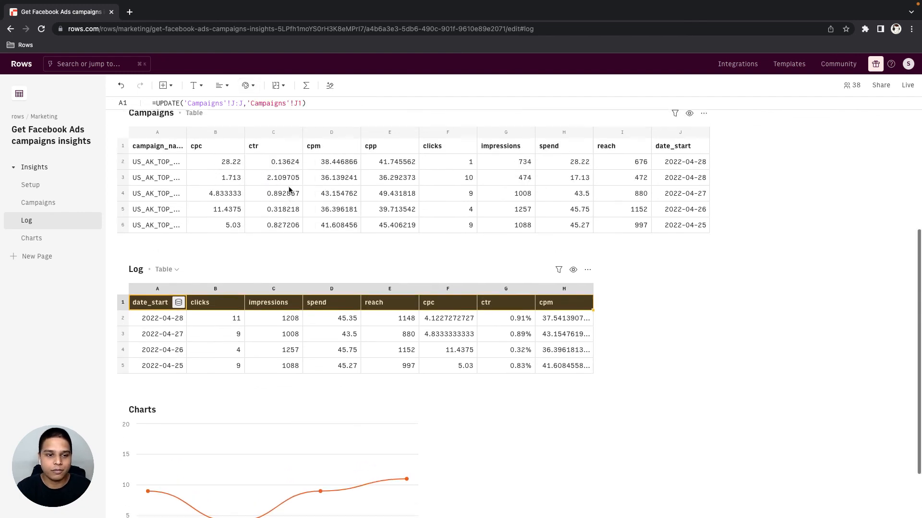
pyautogui.scroll(5, 289, 191)
pyautogui.click(296, 219)
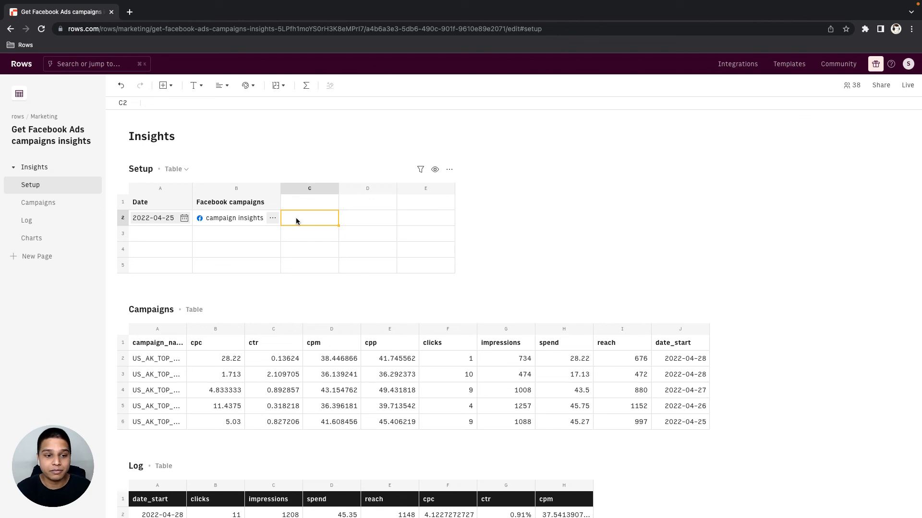
pyautogui.click(172, 219)
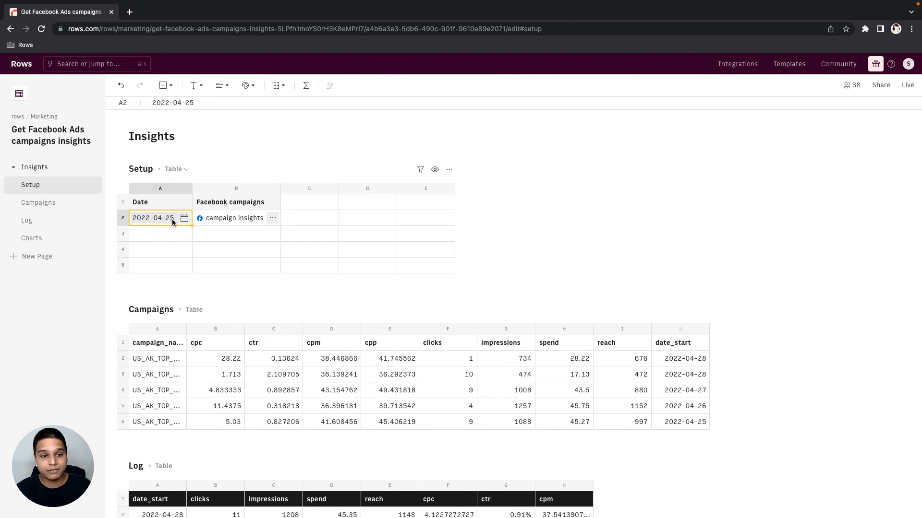
pyautogui.write('=')
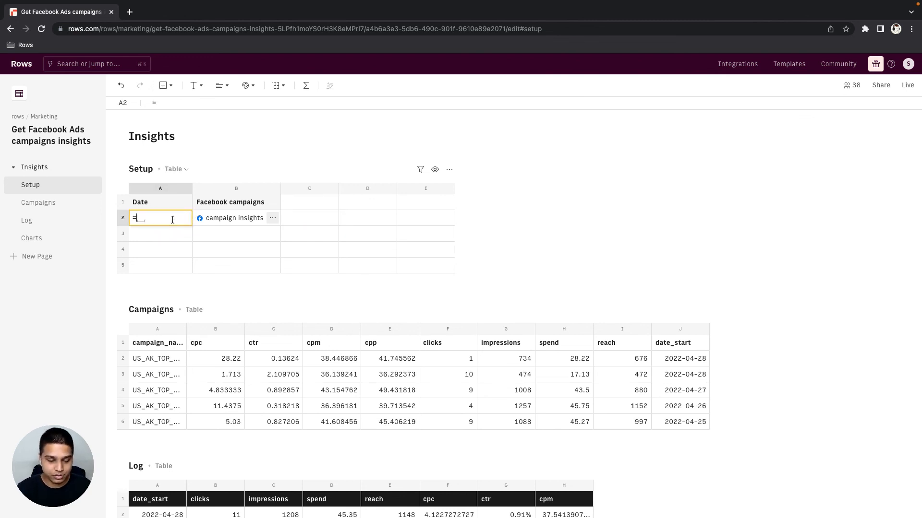
pyautogui.write('today')
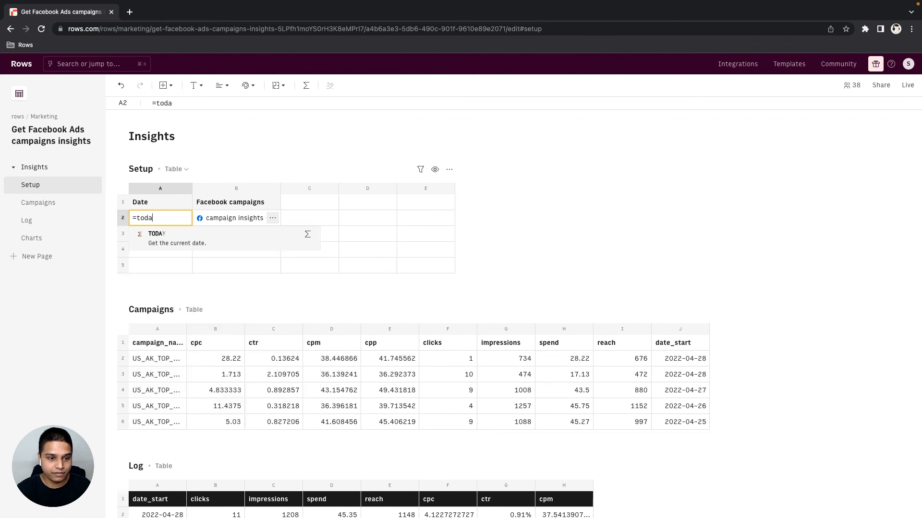
pyautogui.press('Tab')
pyautogui.press('Tab')
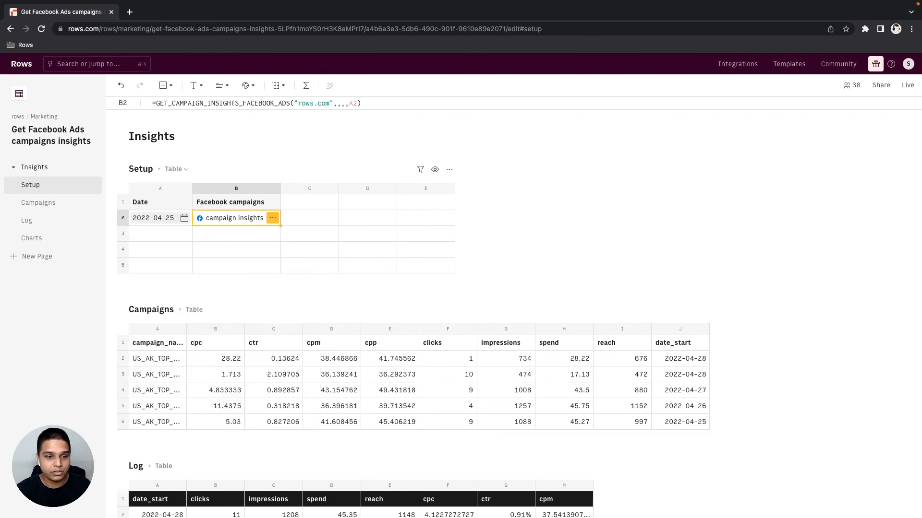
# Enter =SCHEDULE(A2:B2,"every day 09:00") in cell C2 of the Setup table to refresh the date and campaign insights daily
pyautogui.press('Tab')
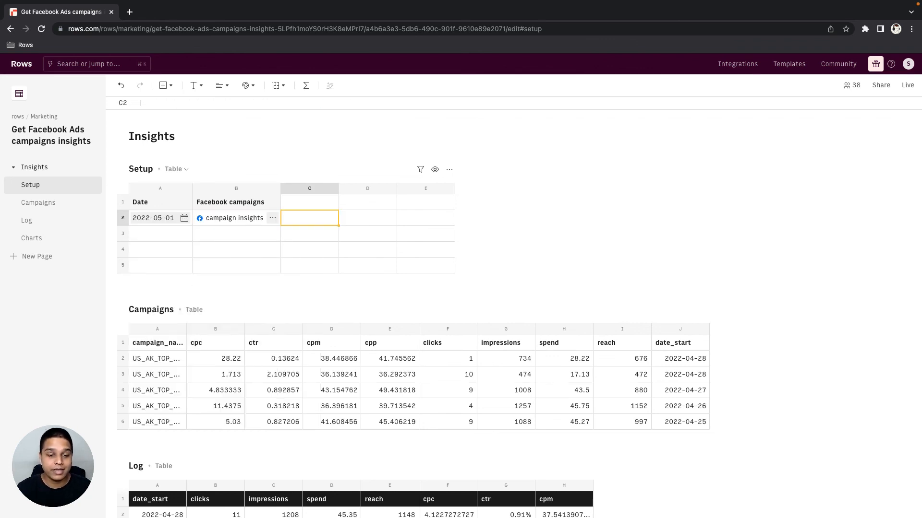
pyautogui.write('=sched')
pyautogui.press('Tab')
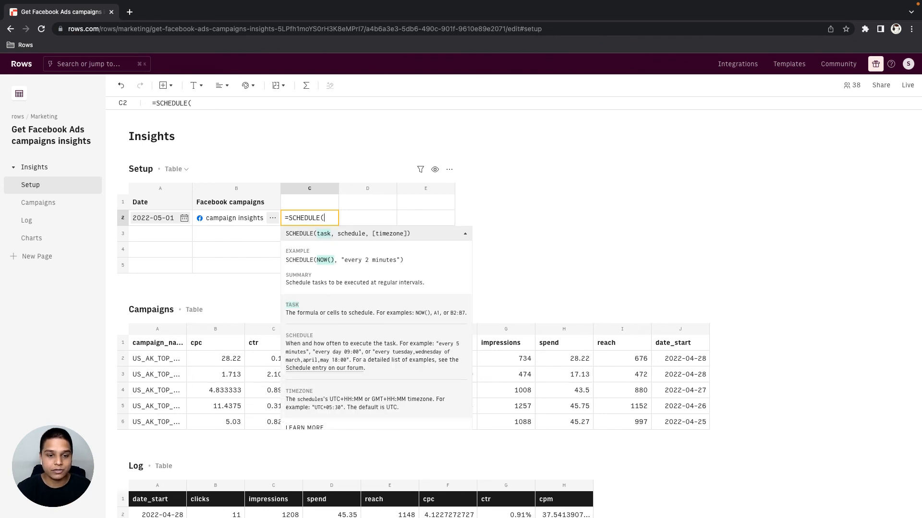
pyautogui.write('A2:B2')
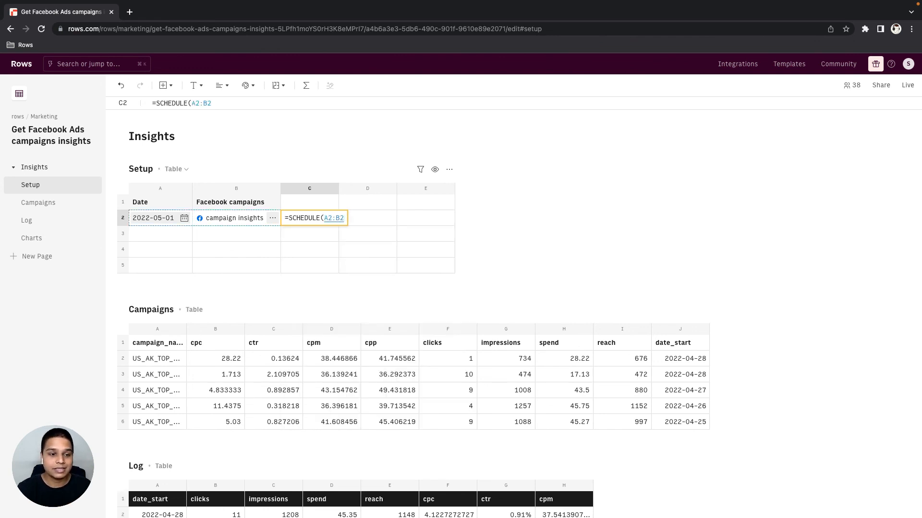
pyautogui.write(',')
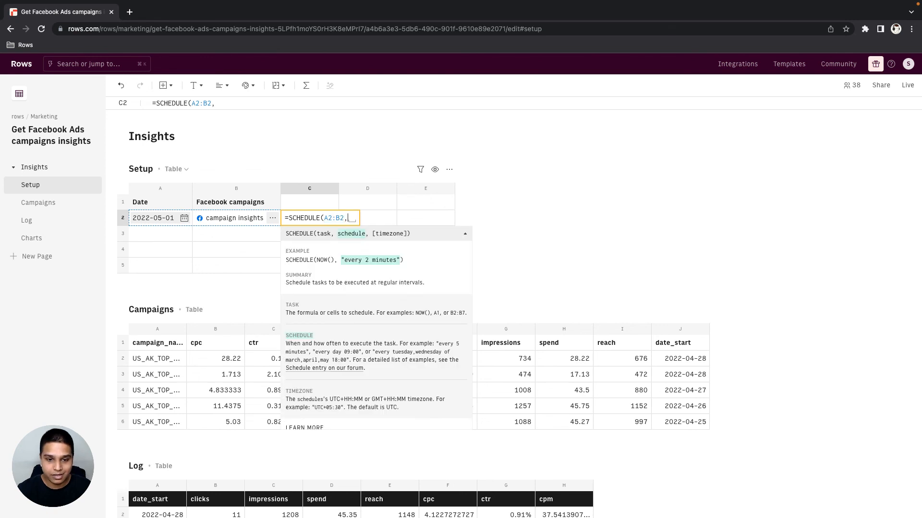
pyautogui.write('"every day 09:00')
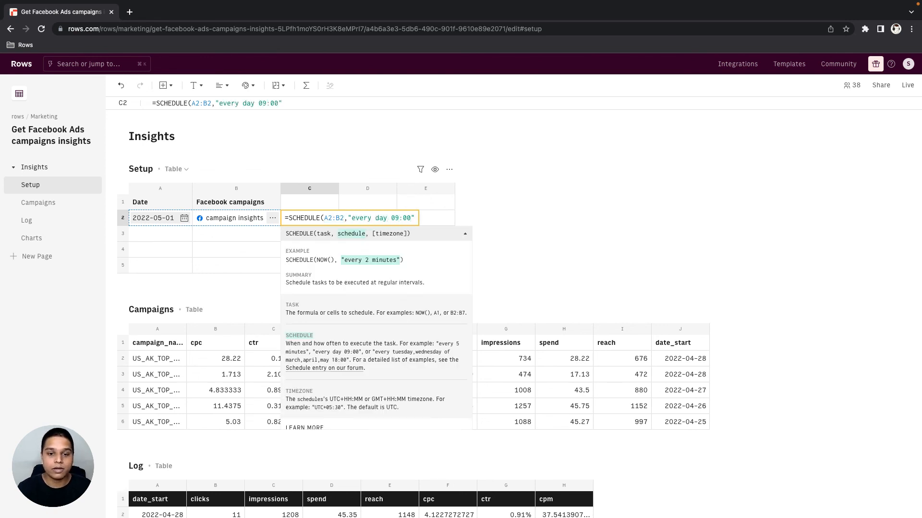
pyautogui.press('Return')
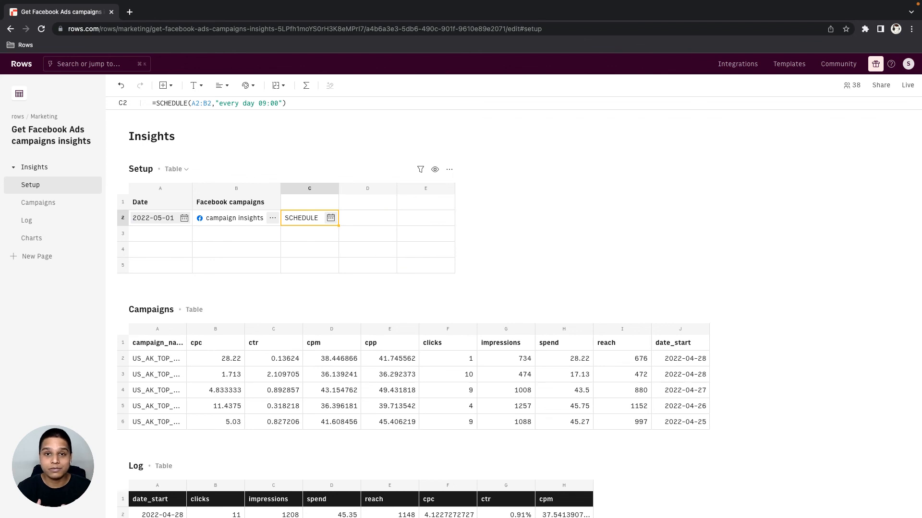